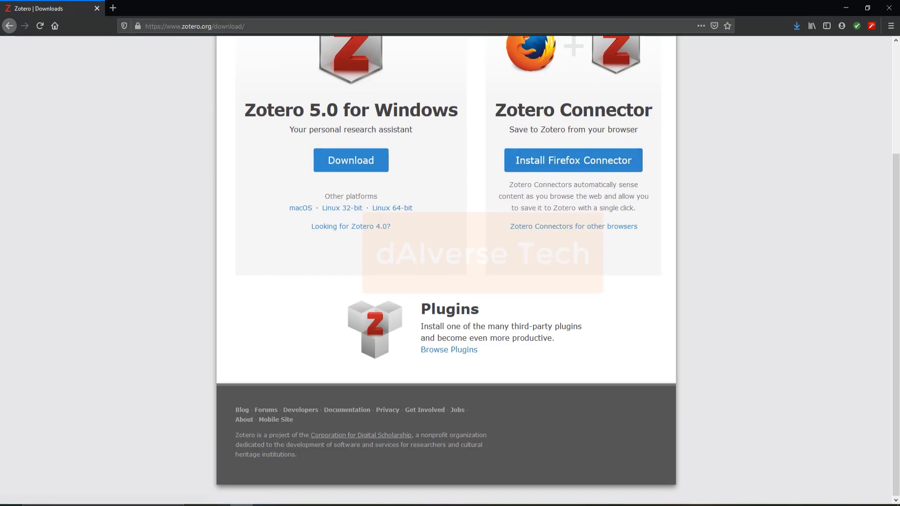
# Run the Zotero-5.0.88 installer from the desktop, allow it to make changes to the device, and continue past the welcome page.
pyautogui.click(845, 7)
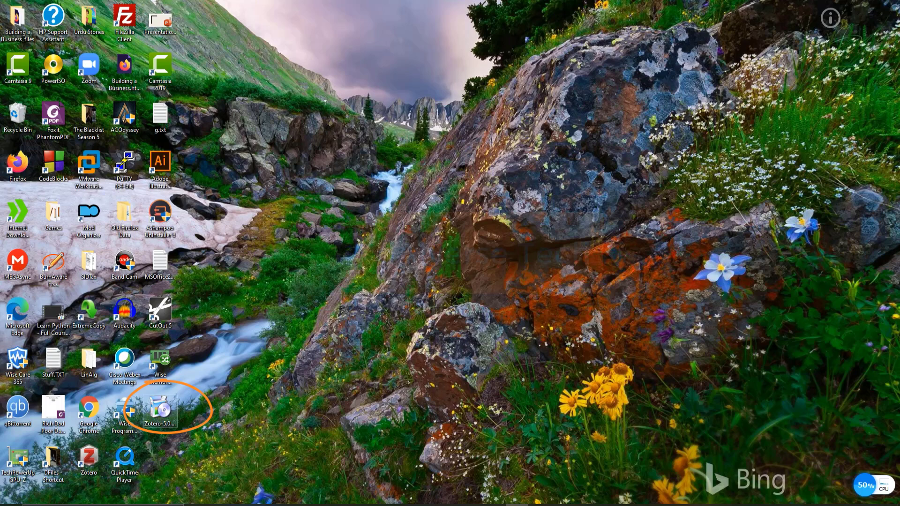
pyautogui.doubleClick(160, 410)
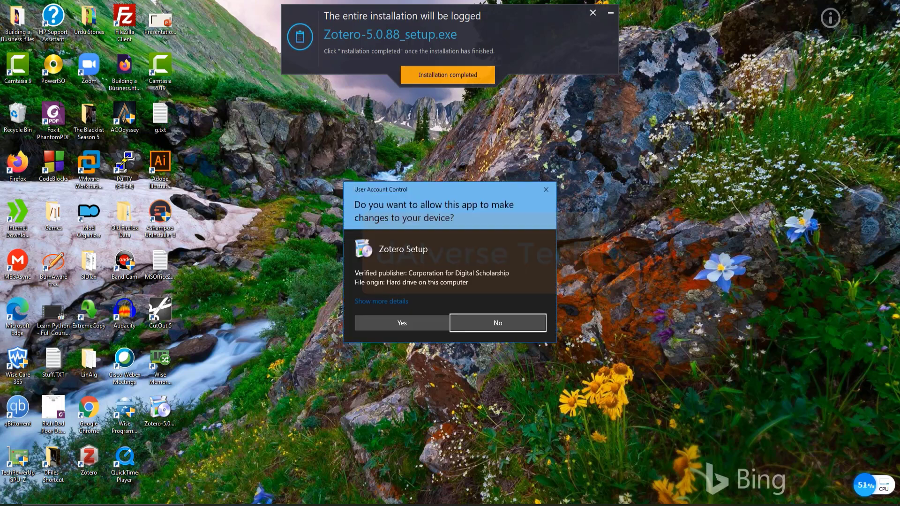
pyautogui.click(402, 323)
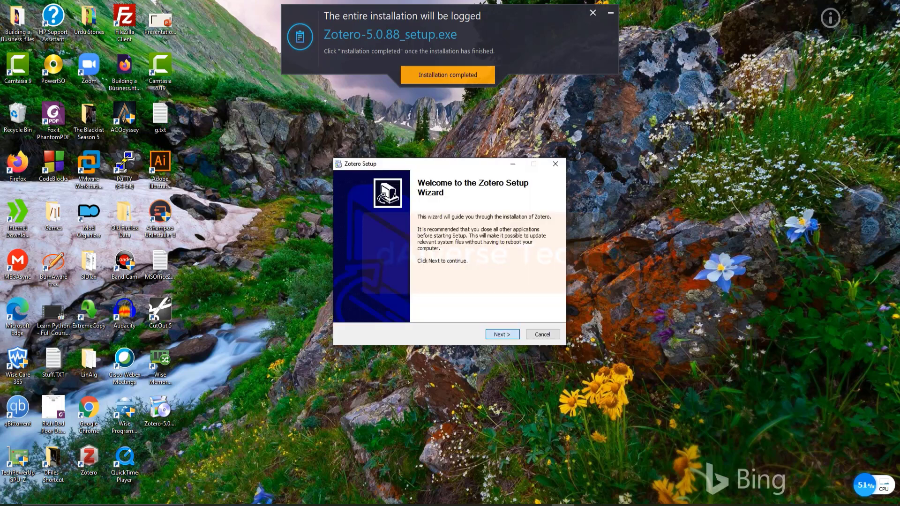
pyautogui.press('Return')
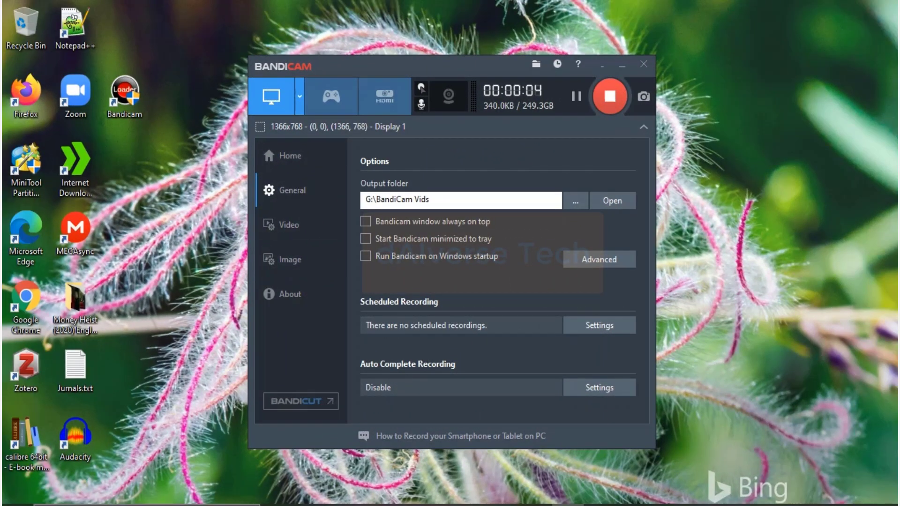
# Search the computer for "zotero" and launch the Zotero app.
pyautogui.press('super+s')
pyautogui.write('z')
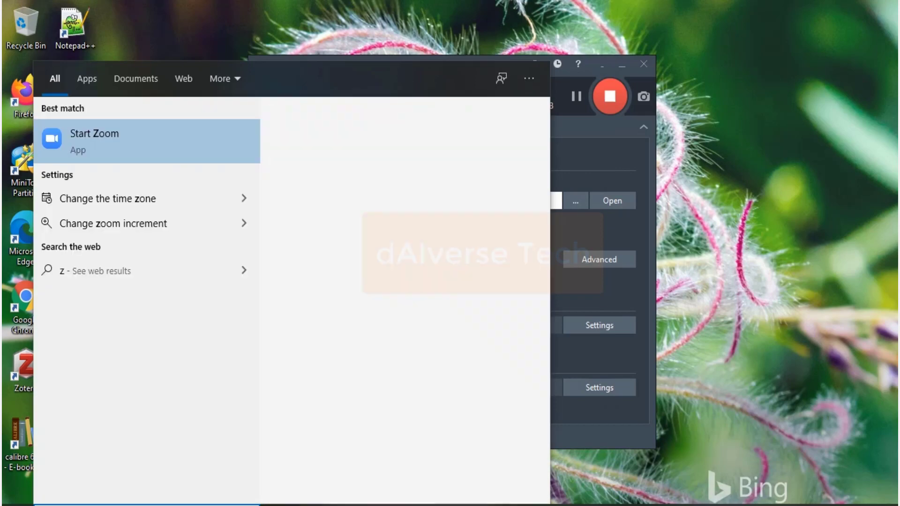
pyautogui.write('otero')
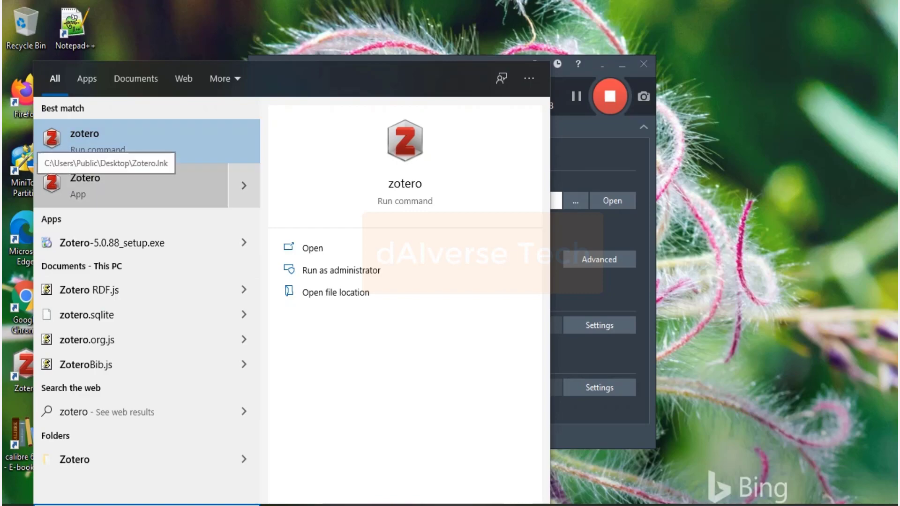
pyautogui.click(88, 190)
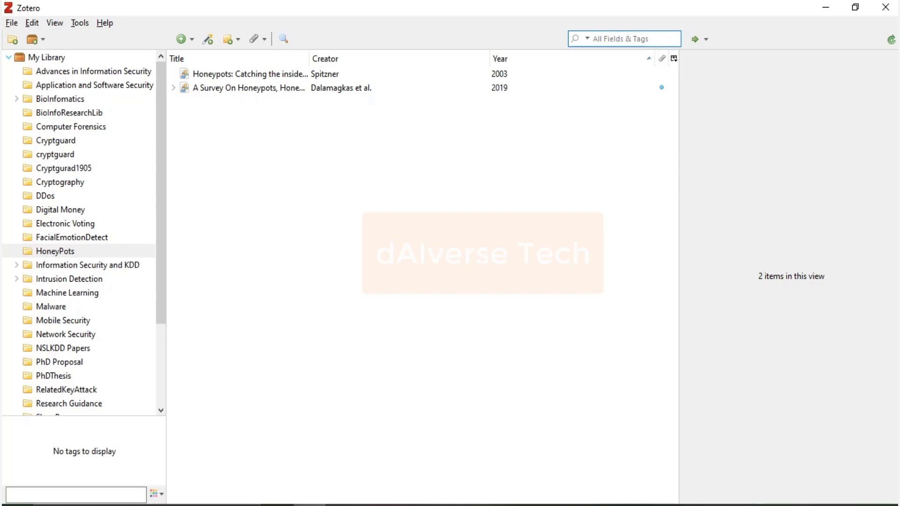
# Select My Library and look through its collections, collapsing and re-expanding the collection tree.
pyautogui.click(46, 57)
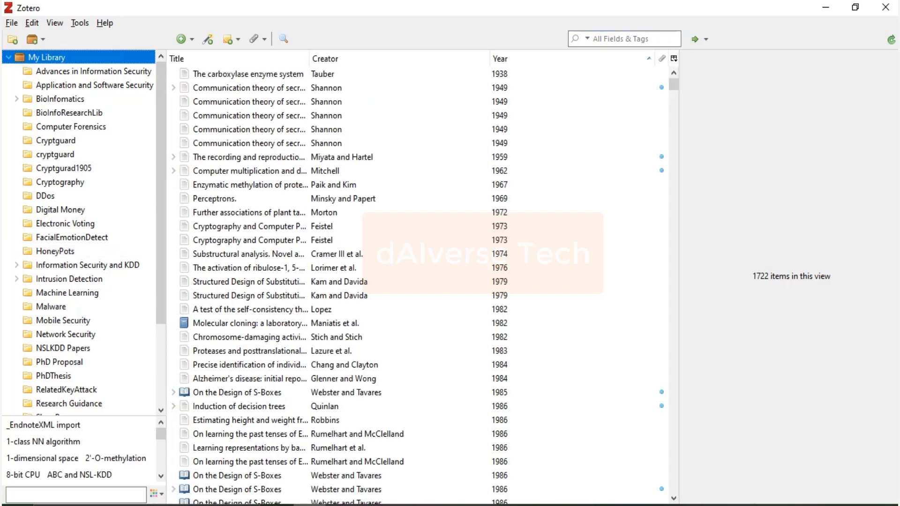
pyautogui.press('Left')
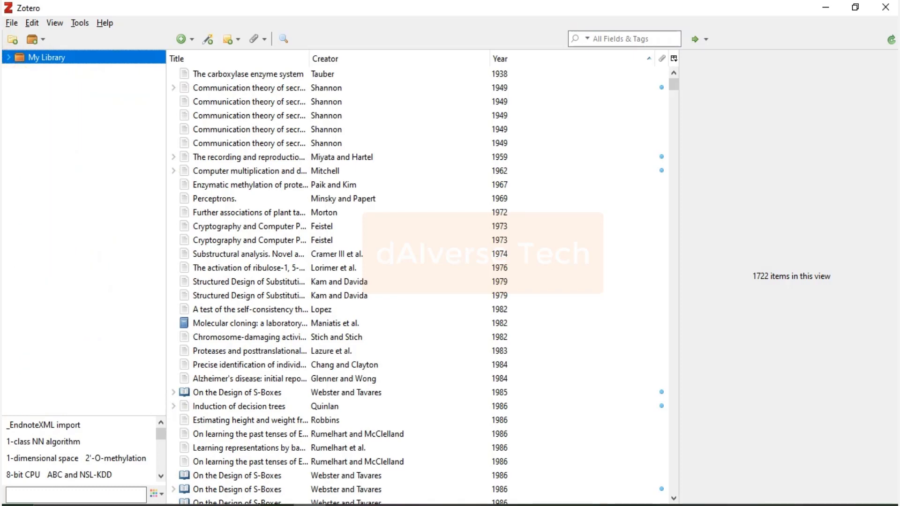
pyautogui.press('Right')
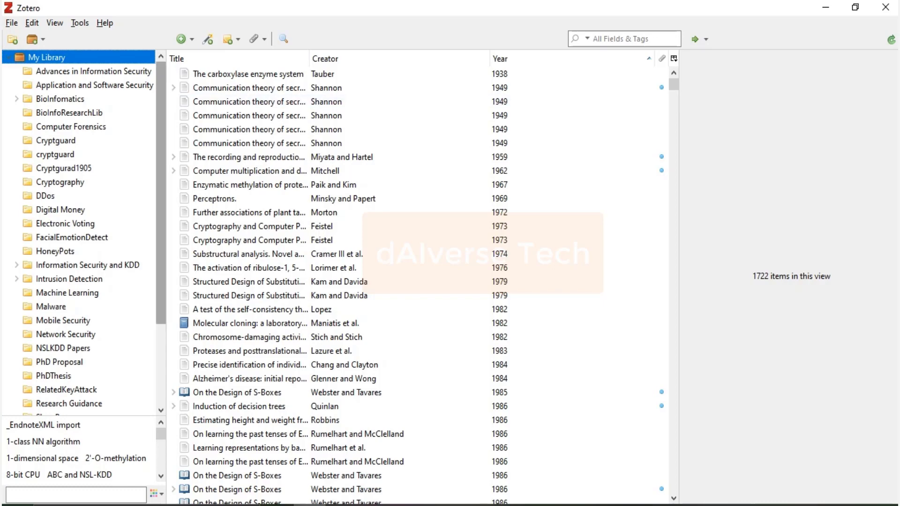
pyautogui.scroll(-3, 83, 232)
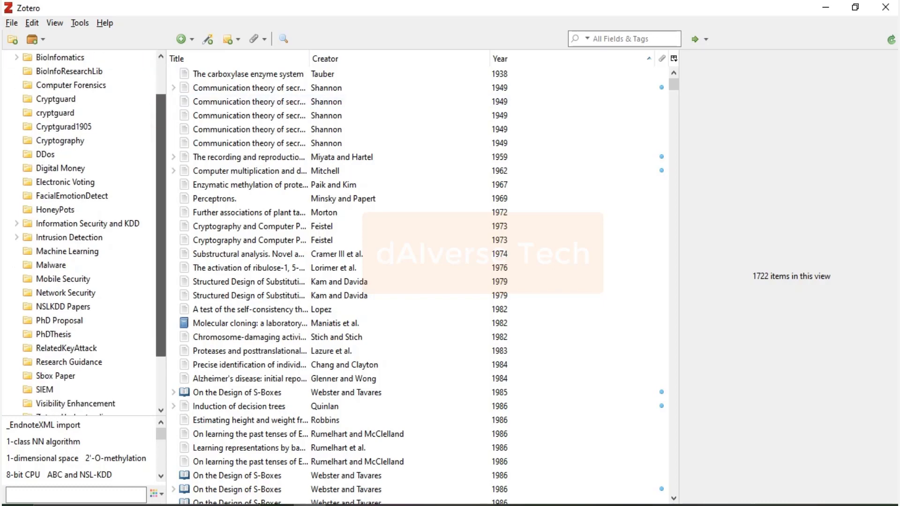
pyautogui.scroll(3, 83, 232)
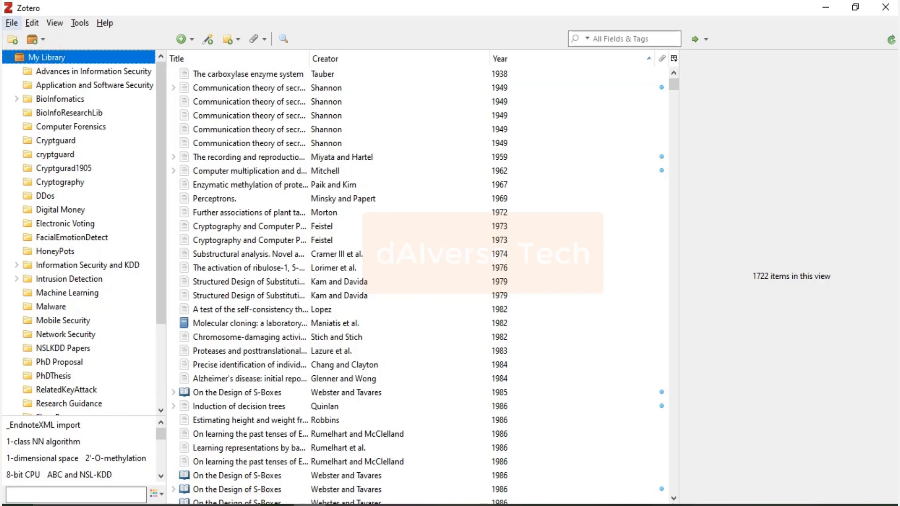
# Create a new collection named "Reinforcement Learning" in My Library.
pyautogui.click(12, 22)
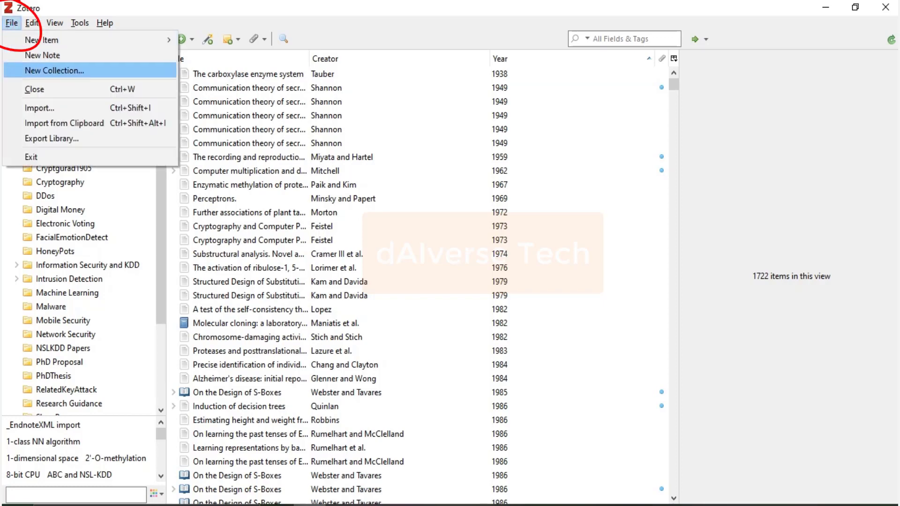
pyautogui.press('Return')
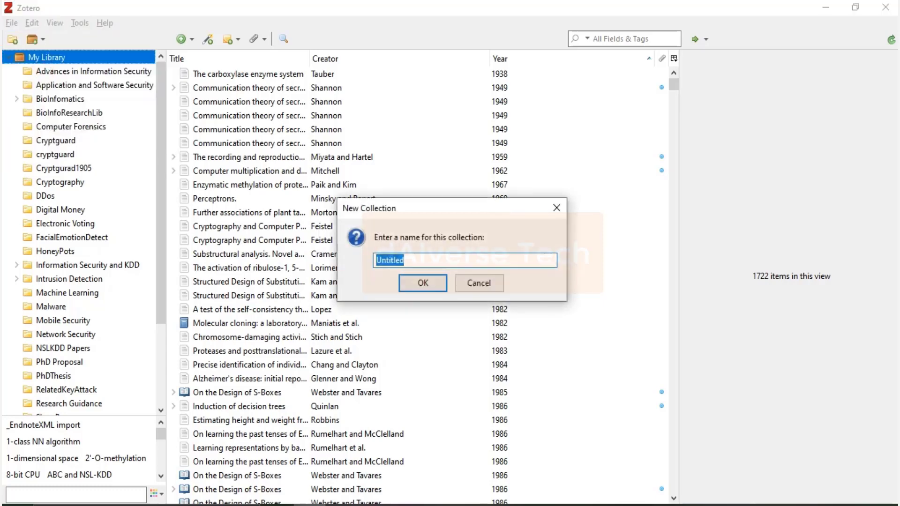
pyautogui.write('Reinforcement Learning')
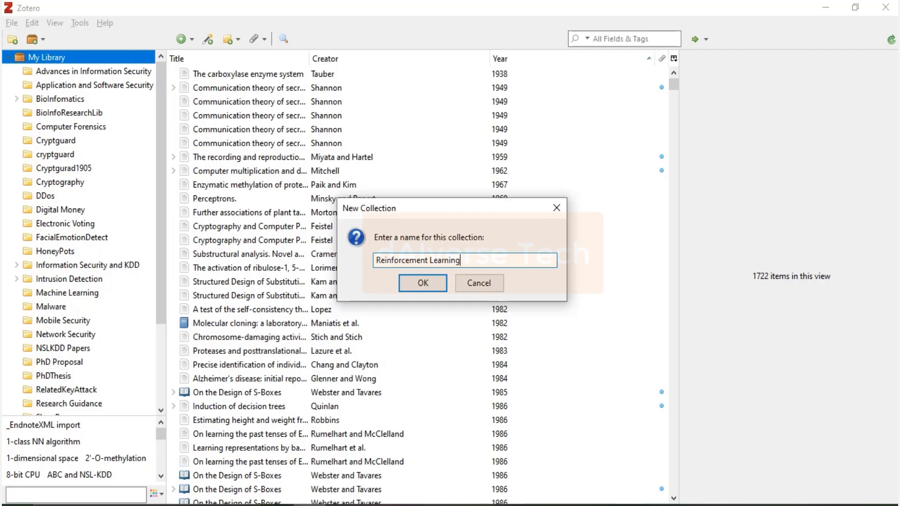
pyautogui.press('Return')
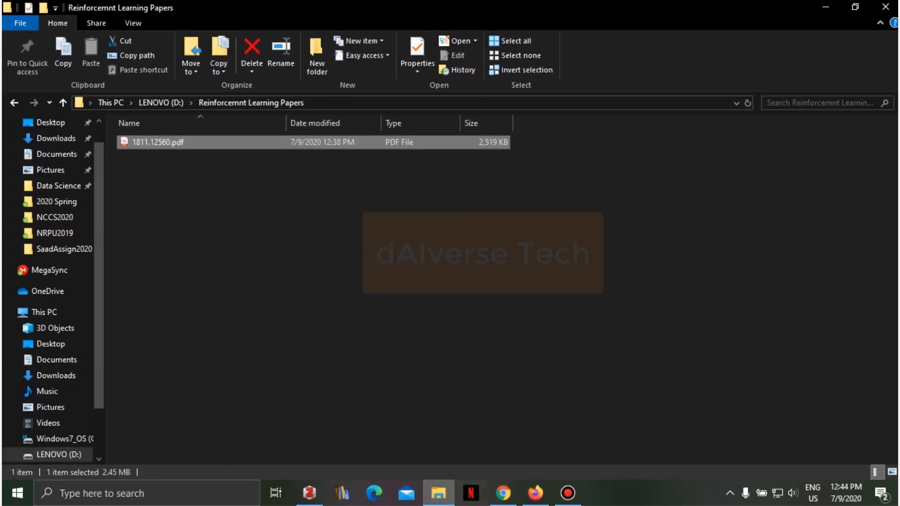
# Add 1811.12560.pdf from the Reinforcemnt Learning Papers folder in File Explorer to Zotero's Reinforcement Learning collection, and minimize the folder window.
pyautogui.click(337, 183)
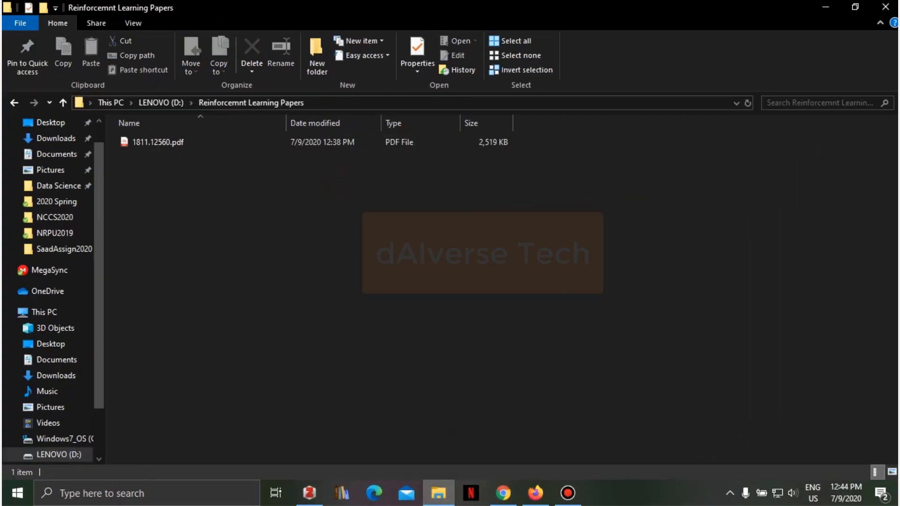
pyautogui.click(855, 7)
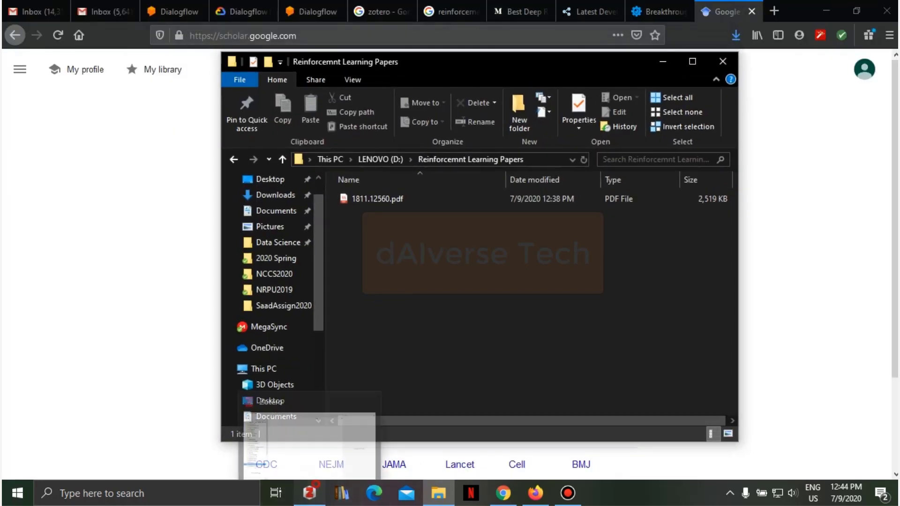
pyautogui.click(310, 493)
pyautogui.click(438, 493)
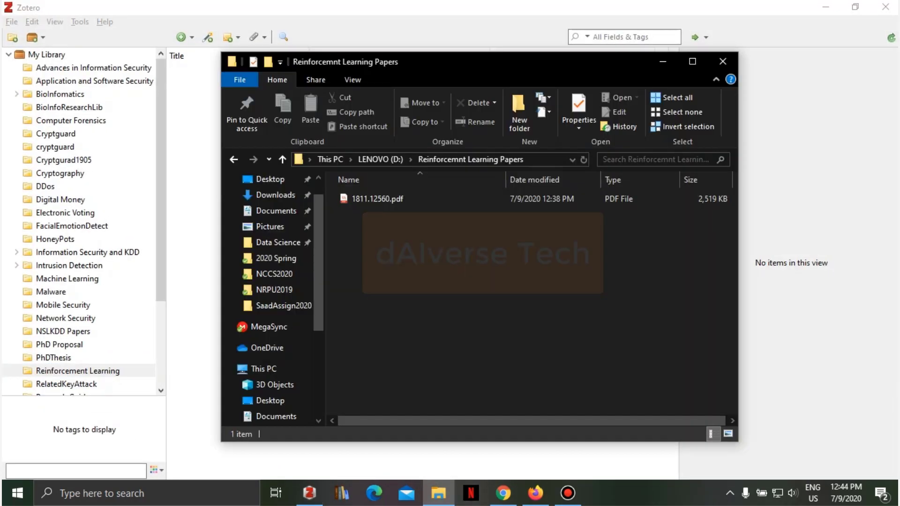
pyautogui.click(390, 198)
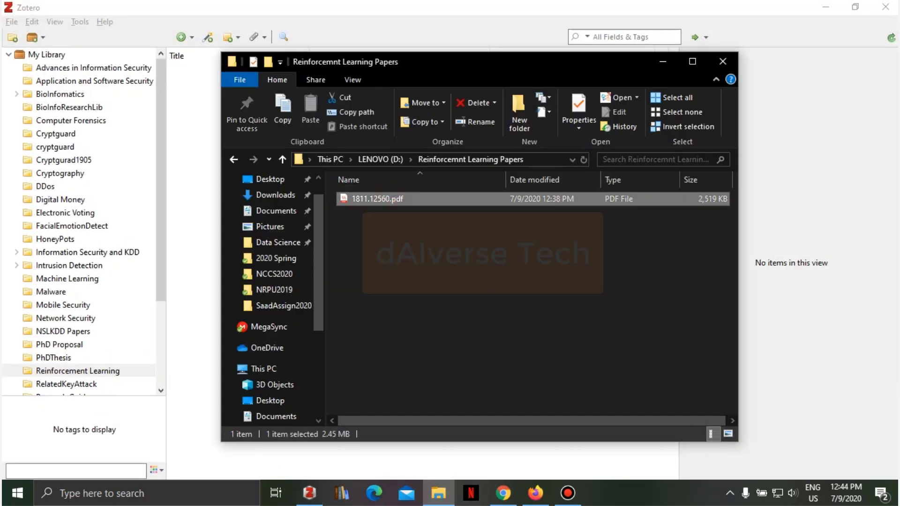
pyautogui.moveTo(389, 195); pyautogui.dragTo(197, 206)
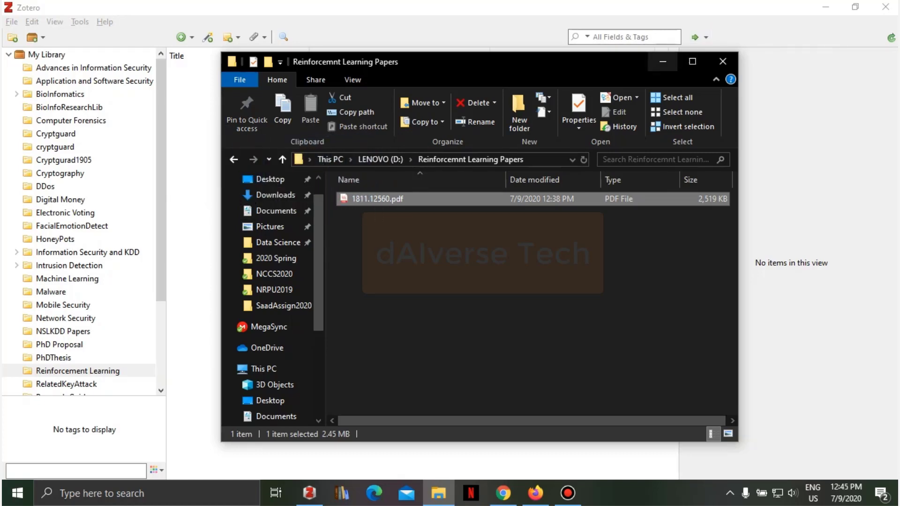
pyautogui.click(663, 61)
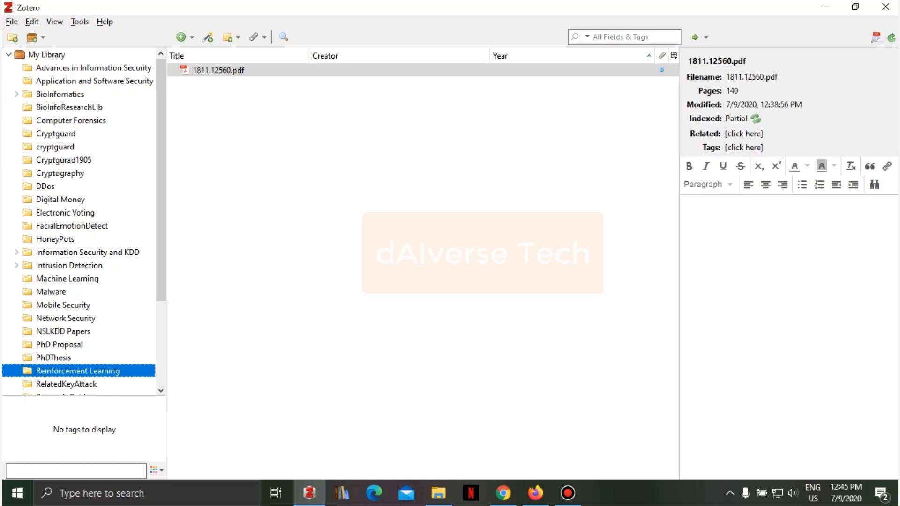
# Rename the added paper's attached PDF from its parent metadata, and collapse the parent item.
pyautogui.click(235, 70)
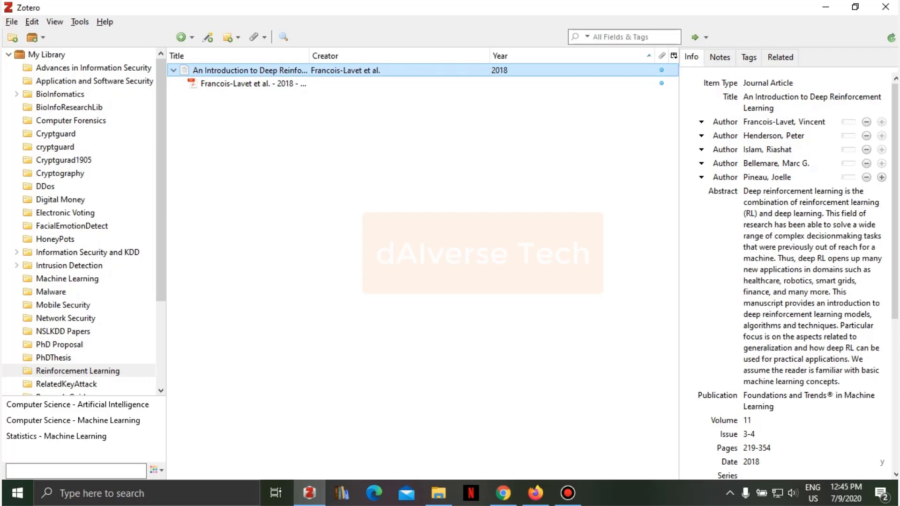
pyautogui.rightClick(254, 83)
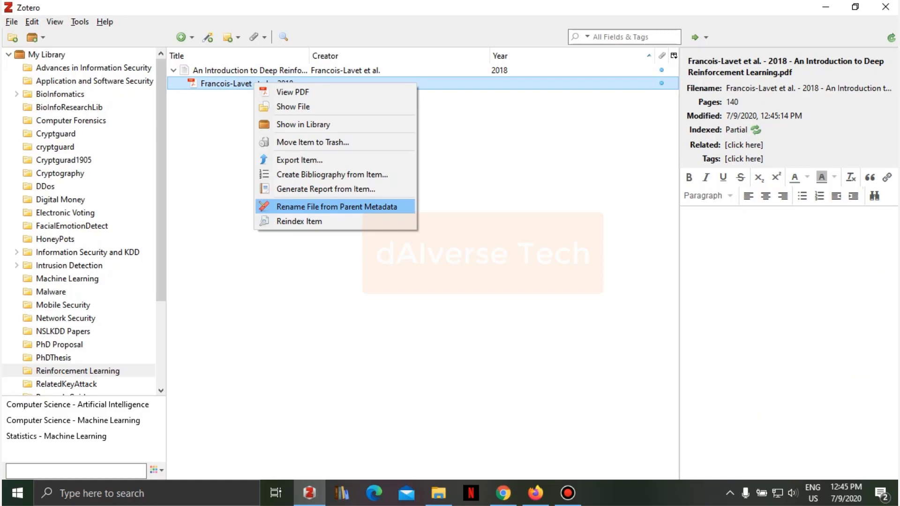
pyautogui.click(337, 207)
pyautogui.press('Left')
pyautogui.press('Left')
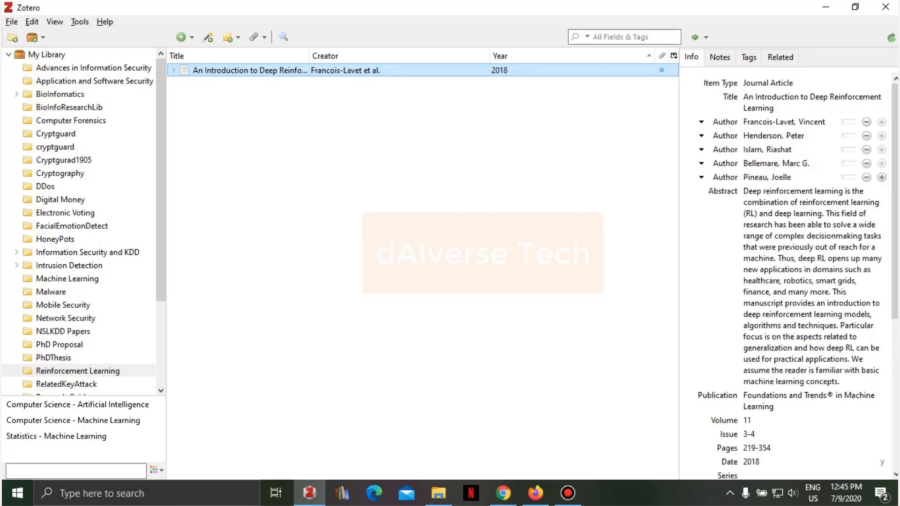
# Switch to Firefox and search Google Scholar for "How to combine Tree Search methods in Reinforcement lear".
pyautogui.moveTo(536, 493)
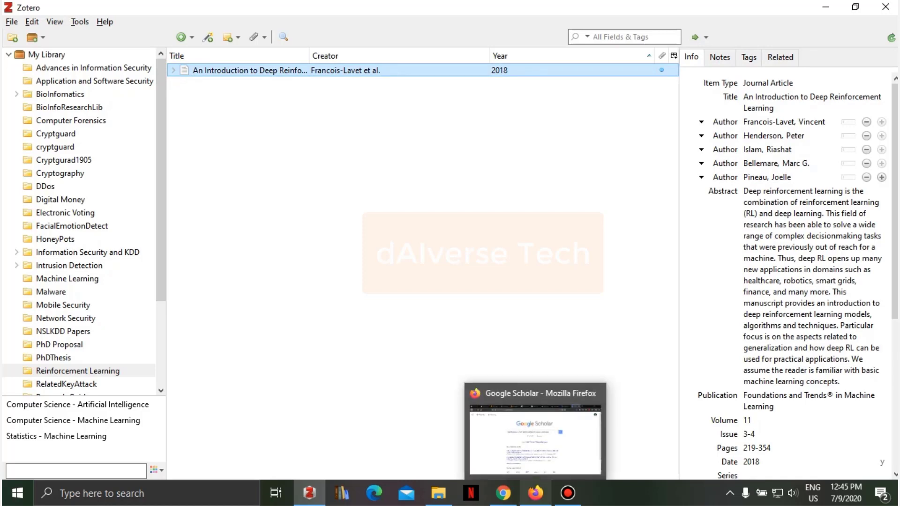
pyautogui.click(535, 494)
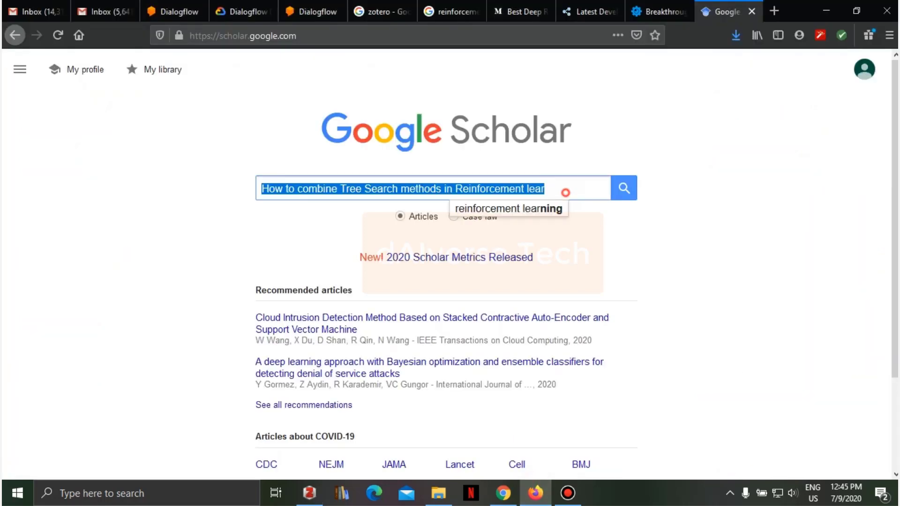
pyautogui.click(543, 188)
pyautogui.click(666, 228)
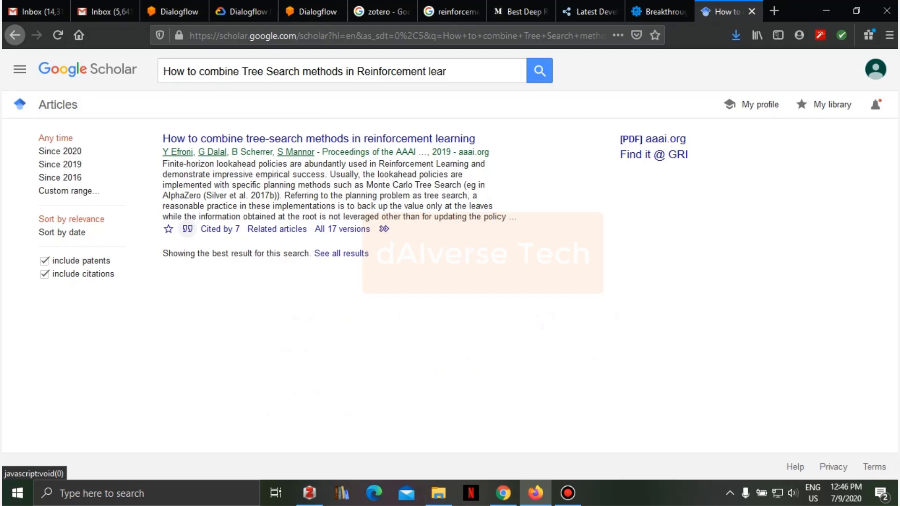
# Open the BibTeX citation of the tree-search methods article and select the entire entry.
pyautogui.moveTo(165, 224)
pyautogui.mouseDown()
pyautogui.moveTo(167, 243)
pyautogui.moveTo(199, 206)
pyautogui.moveTo(169, 210)
pyautogui.mouseUp()
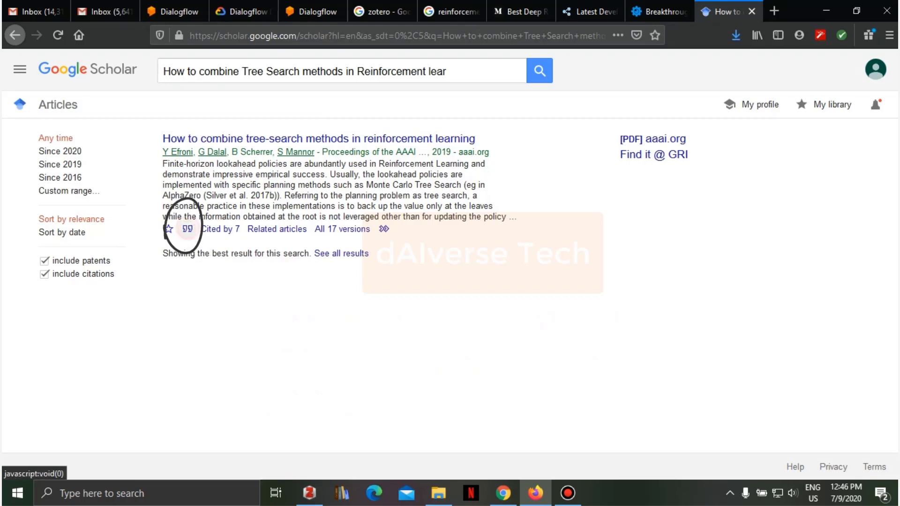
pyautogui.click(188, 229)
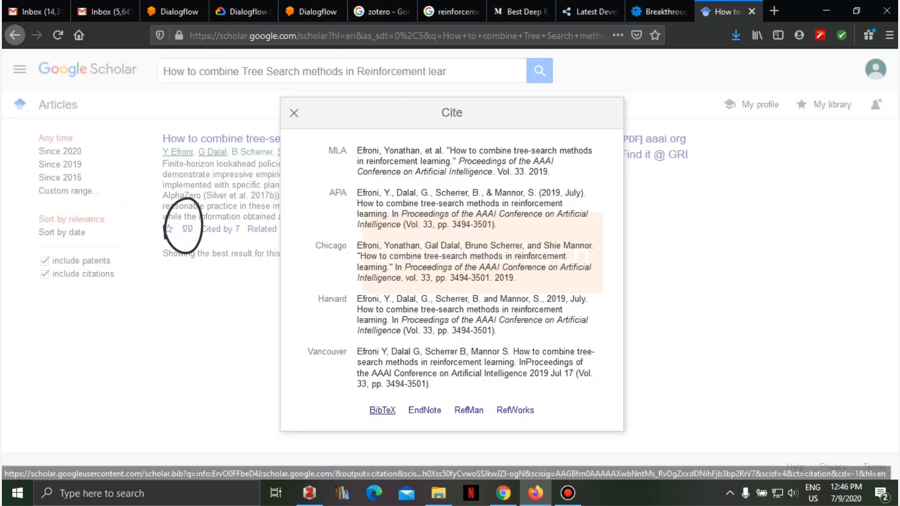
pyautogui.click(382, 410)
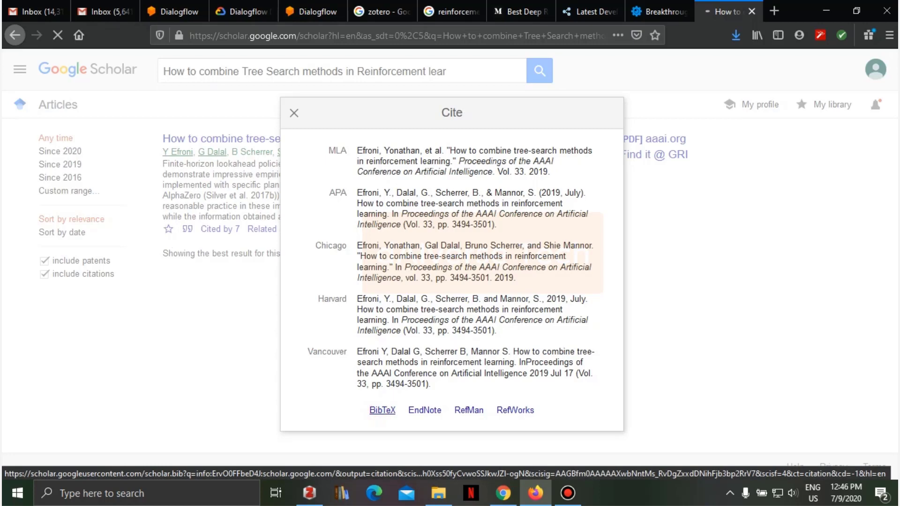
pyautogui.click(273, 237)
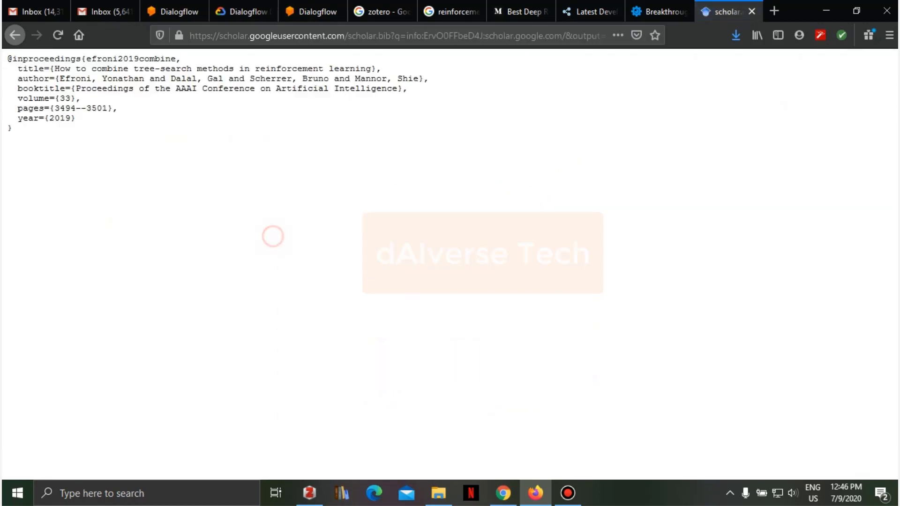
pyautogui.hotkey('ctrl', 'a')
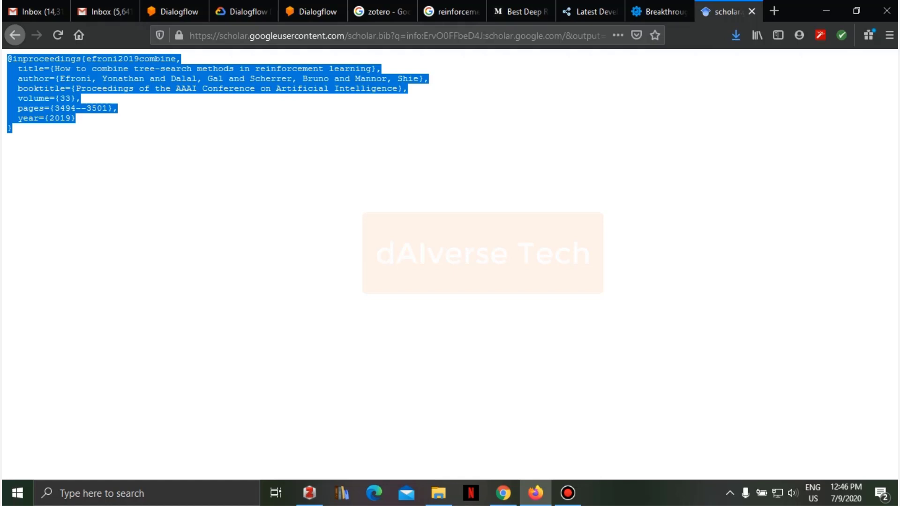
# Switch to Zotero and import the copied BibTeX citation from the clipboard into the Reinforcement Learning collection.
pyautogui.click(309, 493)
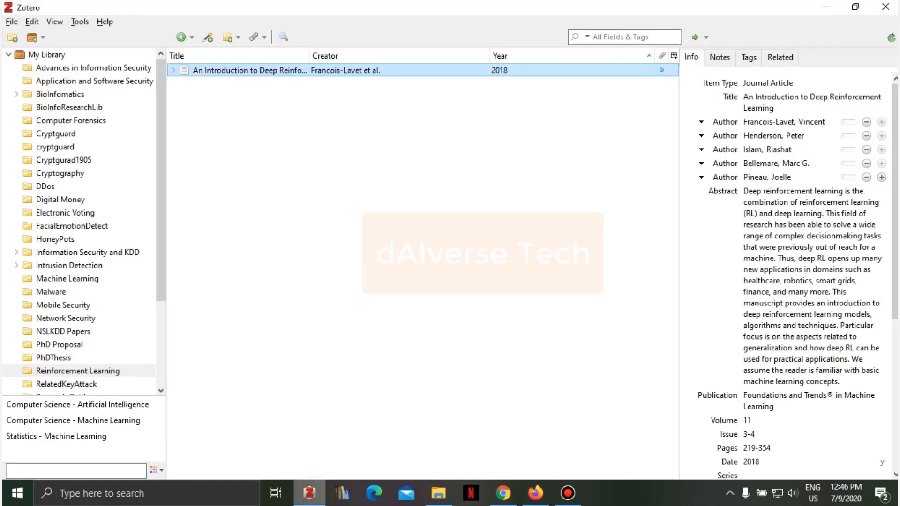
pyautogui.hotkey('alt', 'f')
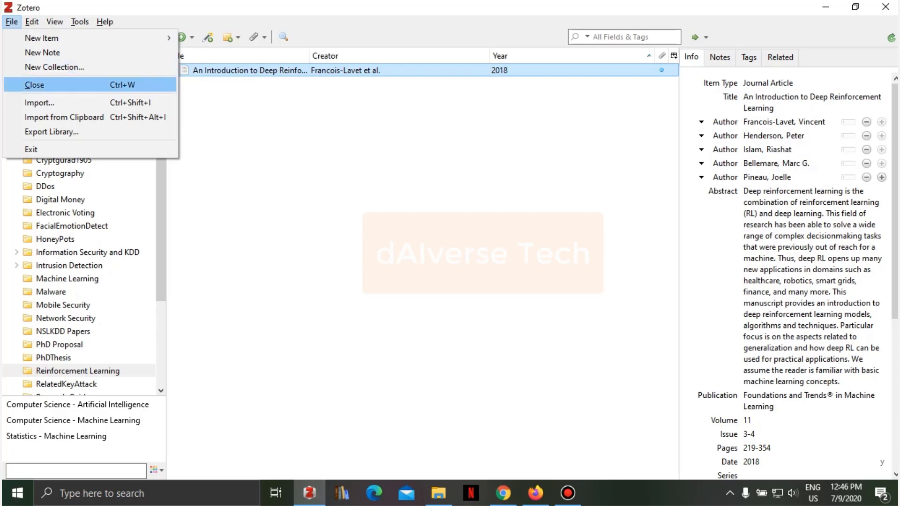
pyautogui.press('Return')
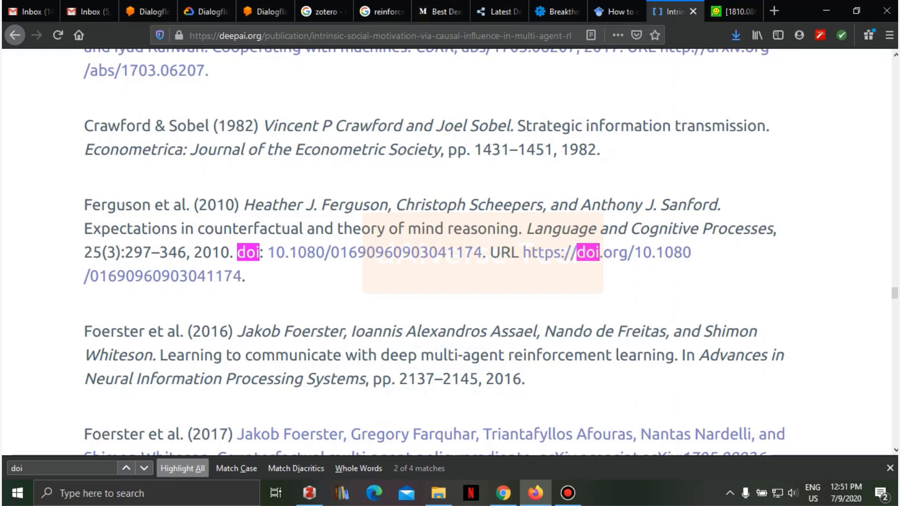
pyautogui.click(820, 186)
pyautogui.moveTo(257, 231)
pyautogui.mouseDown()
pyautogui.moveTo(261, 257)
pyautogui.moveTo(498, 231)
pyautogui.mouseUp()
pyautogui.click(375, 253)
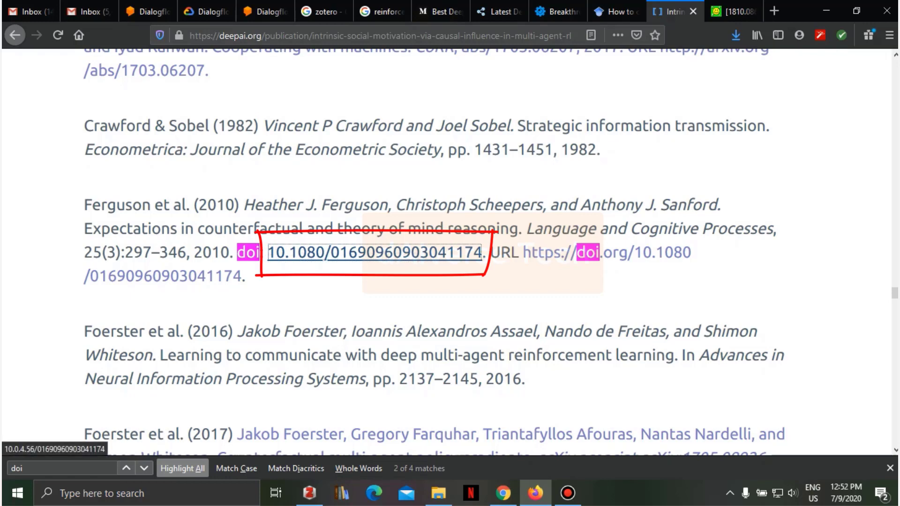
pyautogui.moveTo(267, 253); pyautogui.dragTo(482, 253)
pyautogui.hotkey('ctrl', 'c')
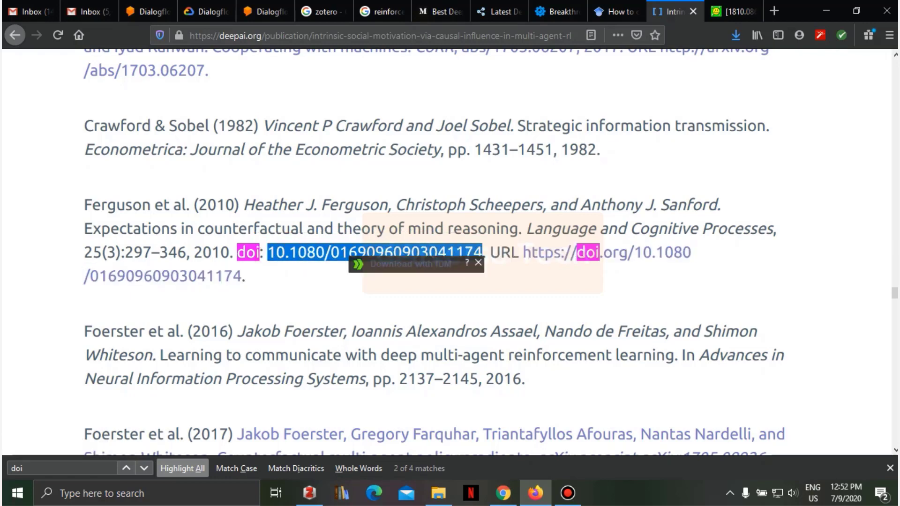
pyautogui.click(447, 289)
pyautogui.click(309, 493)
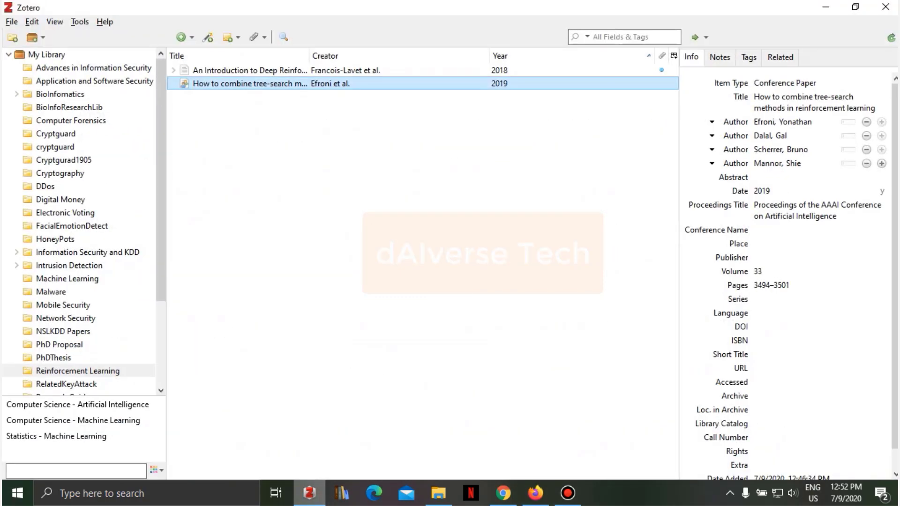
pyautogui.click(251, 226)
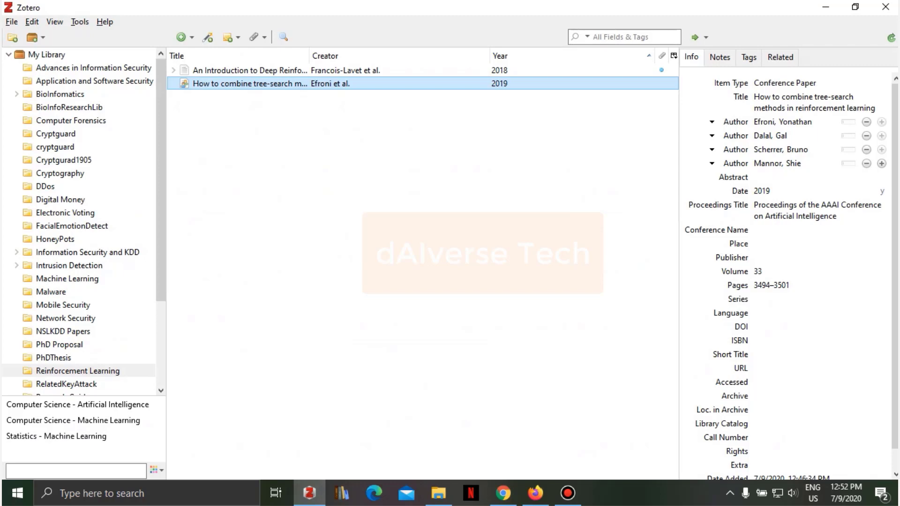
pyautogui.click(208, 37)
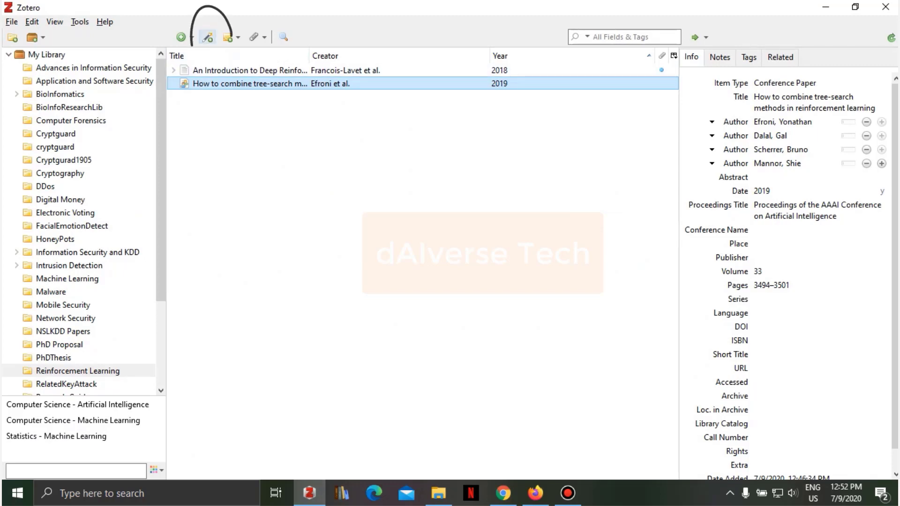
pyautogui.click(208, 38)
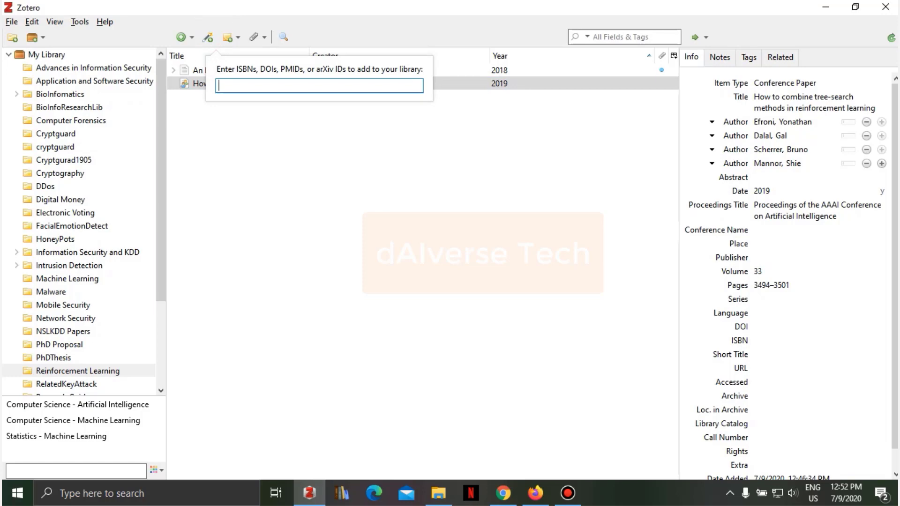
pyautogui.hotkey('ctrl', 'v')
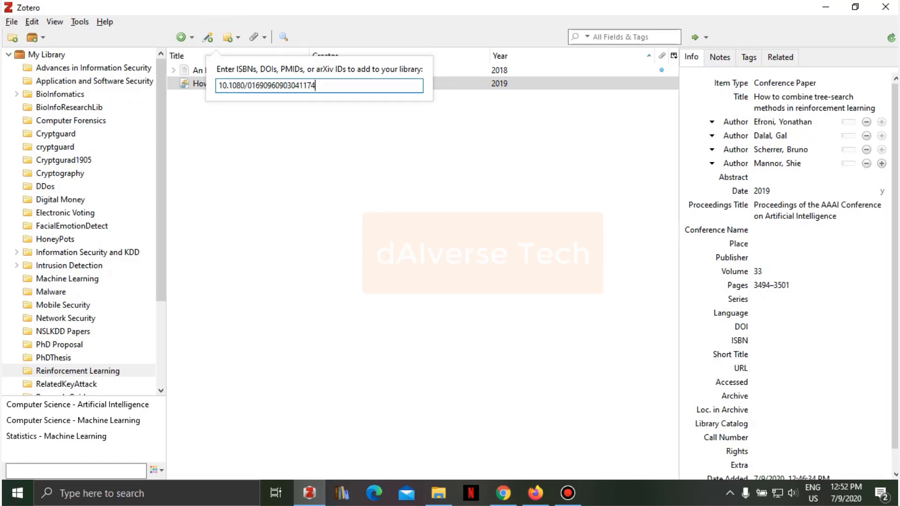
pyautogui.press('Return')
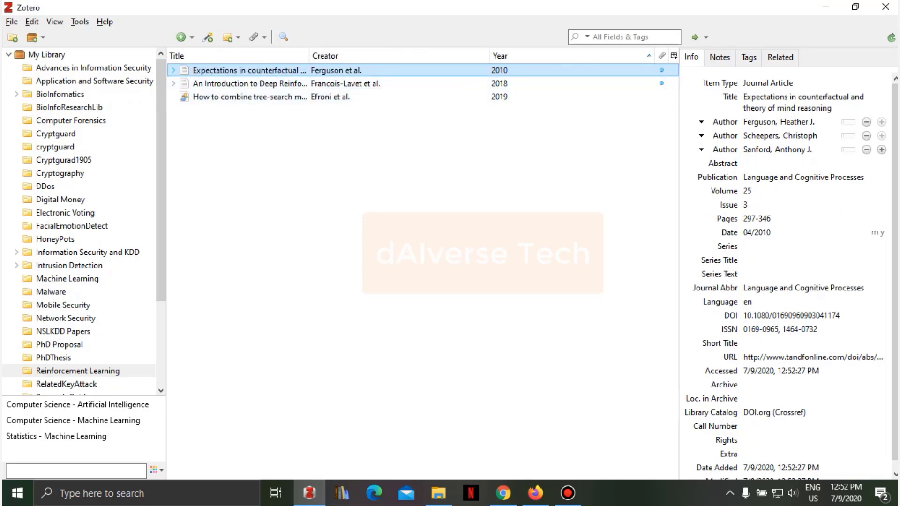
pyautogui.moveTo(308, 56); pyautogui.dragTo(373, 55)
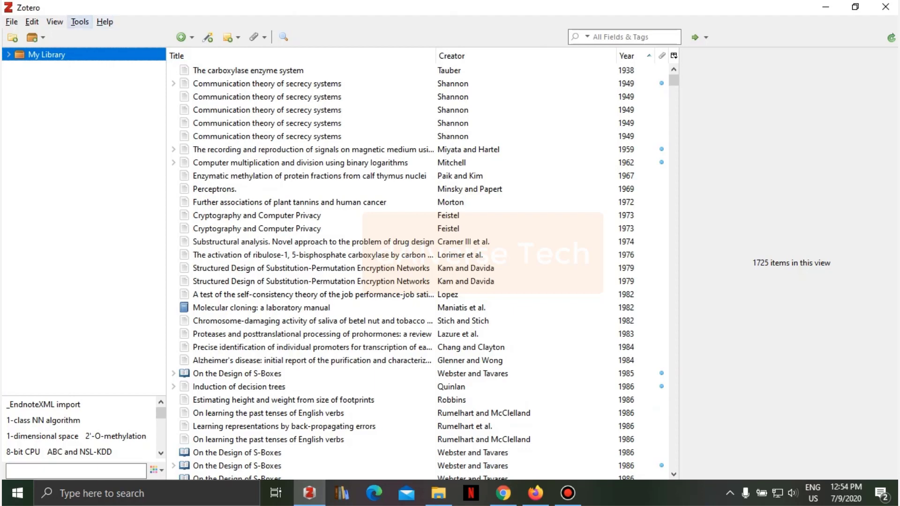
# Open Zotero's add-ons manager and check the status of the Zotero Word for Windows Integration add-on.
pyautogui.click(80, 22)
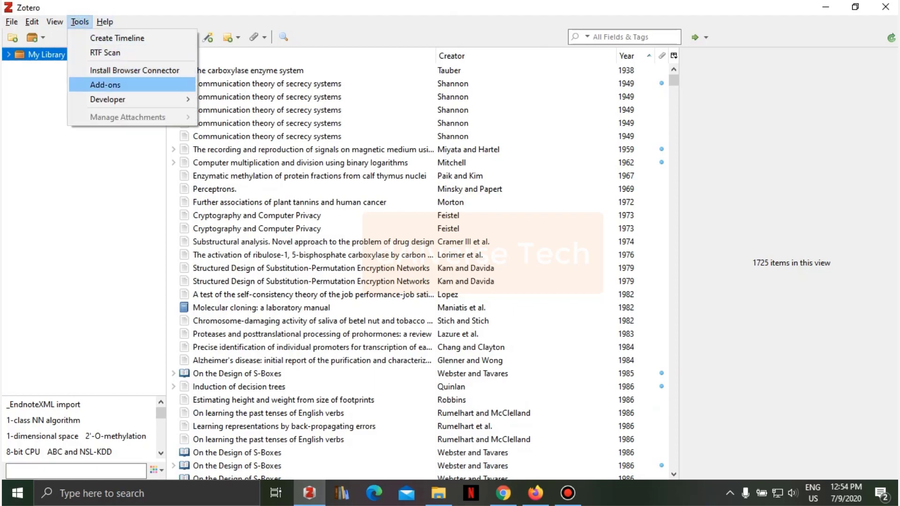
pyautogui.click(91, 85)
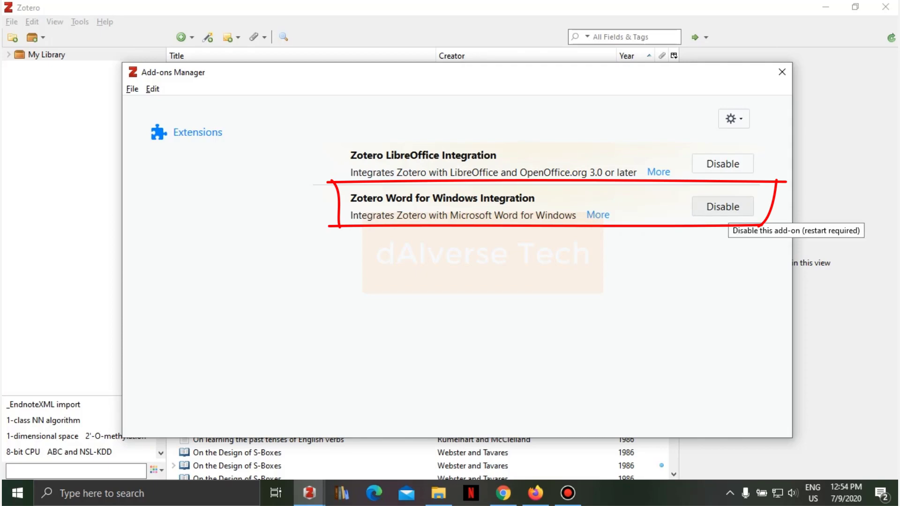
pyautogui.click(722, 207)
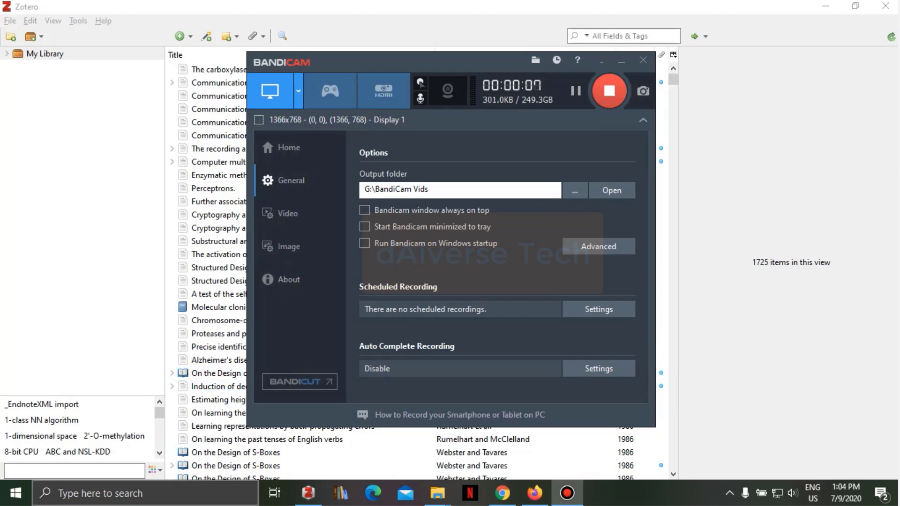
# Launch Microsoft Word with a blank document and place the cursor in its body.
pyautogui.press('super')
pyautogui.write('m')
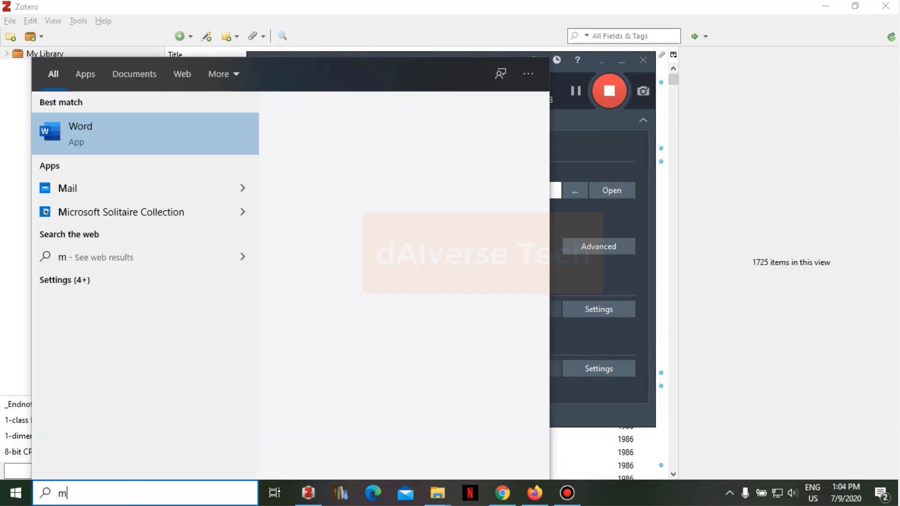
pyautogui.write('s wor')
pyautogui.press('Return')
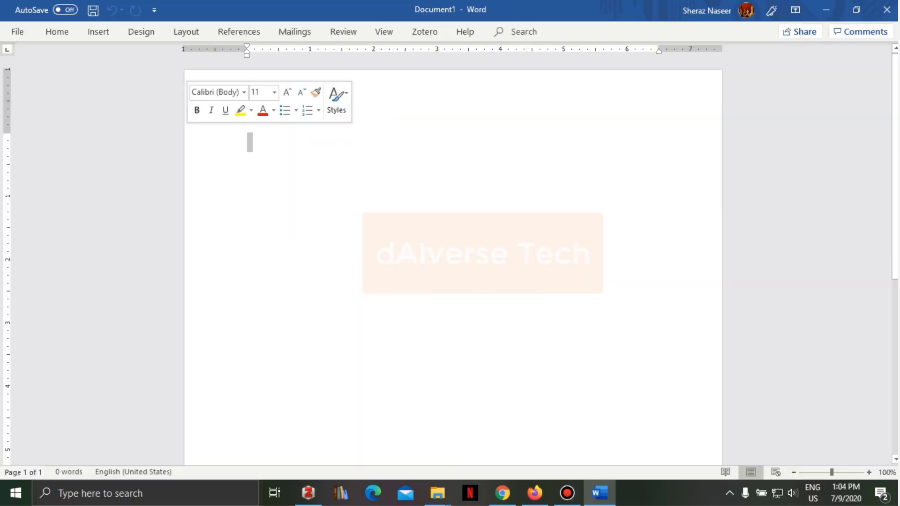
pyautogui.click(335, 135)
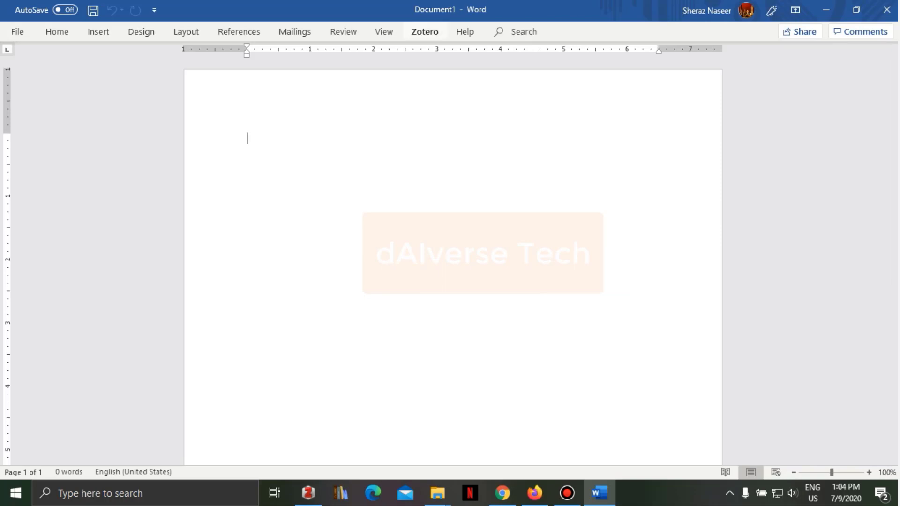
# Examine the Zotero citation and bibliography commands available in Word, and return to the document body.
pyautogui.moveTo(391, 15); pyautogui.dragTo(463, 43)
pyautogui.rightClick(425, 32)
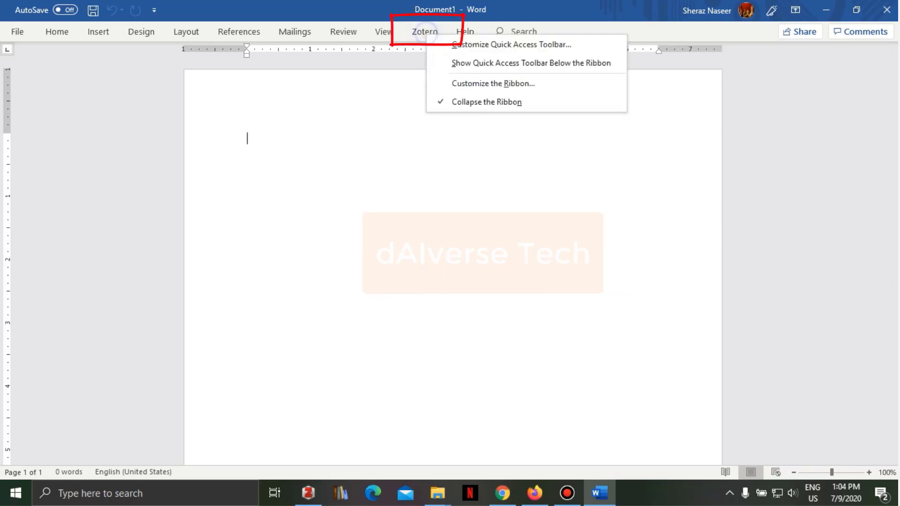
pyautogui.click(425, 31)
pyautogui.click(425, 32)
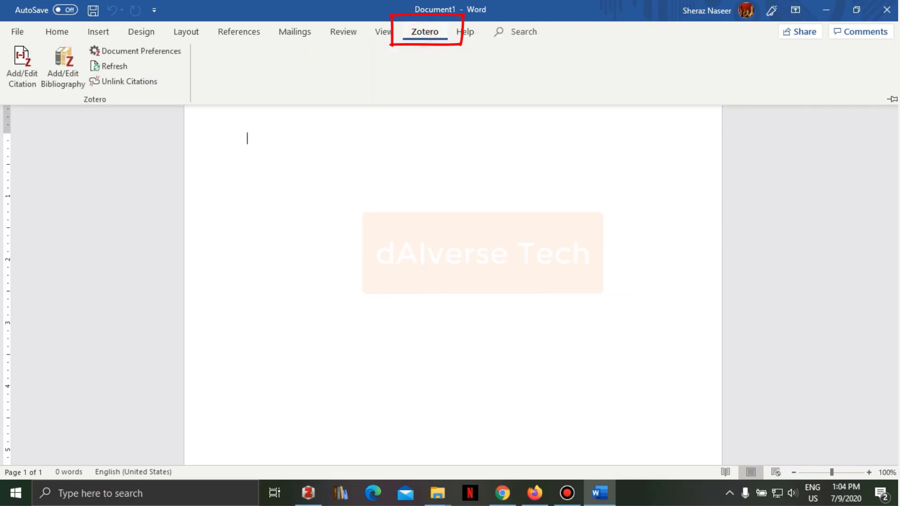
pyautogui.click(367, 139)
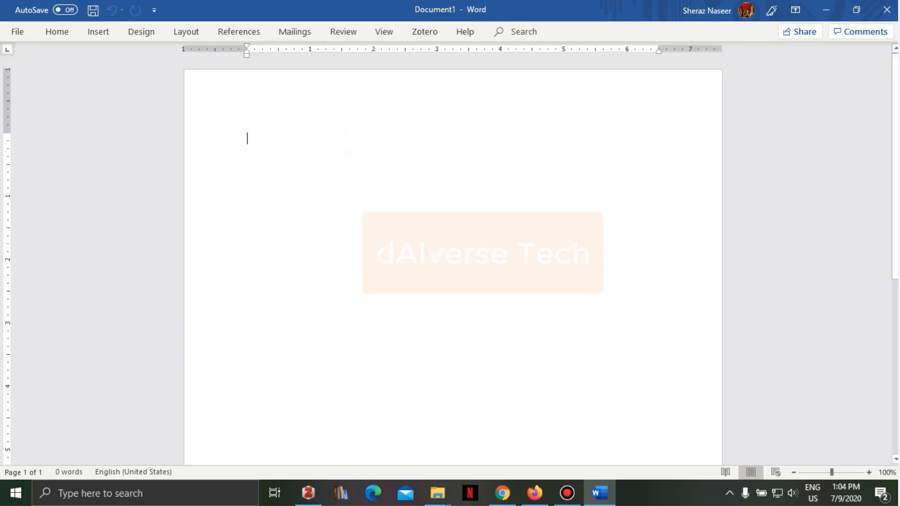
# Write "Reinfocement Learning is a new branch of Deep Learning ." and place the cursor just before the full stop.
pyautogui.write('Reinfocement Learning is a new branc')
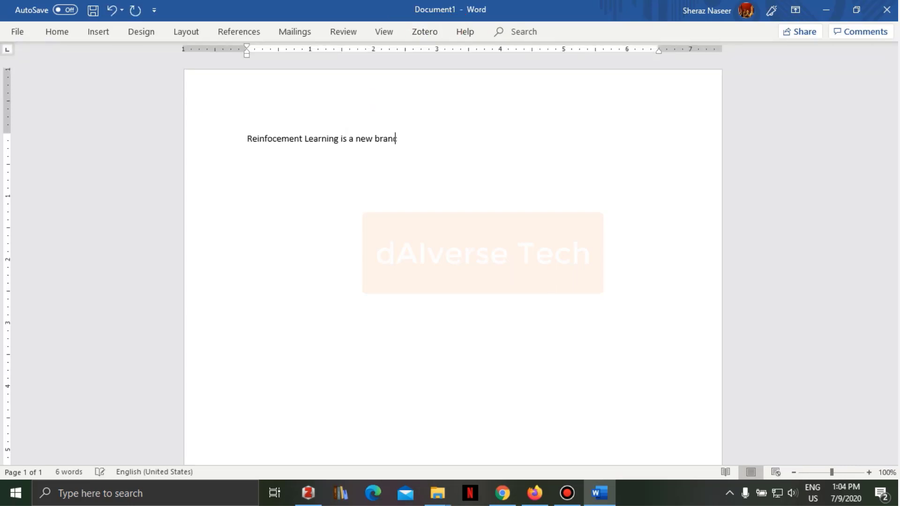
pyautogui.write('h of Deep Learning.')
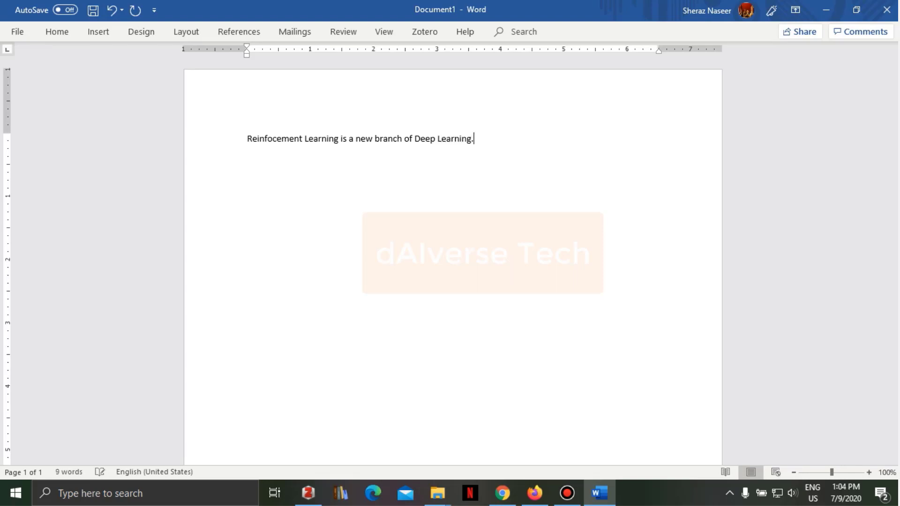
pyautogui.press('Left')
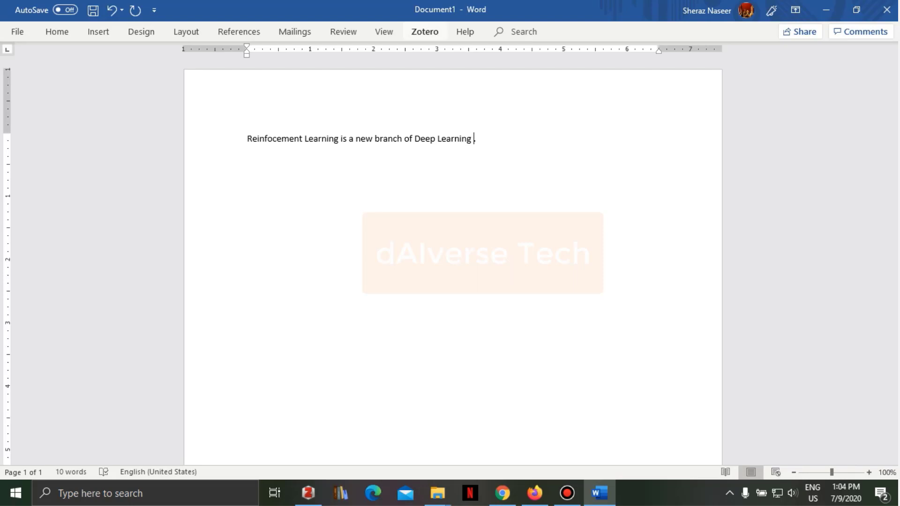
# Start a Zotero citation before the full stop, using the IEEE style with citations stored as fields, MEDLINE abbreviations and automatic updates.
pyautogui.click(424, 31)
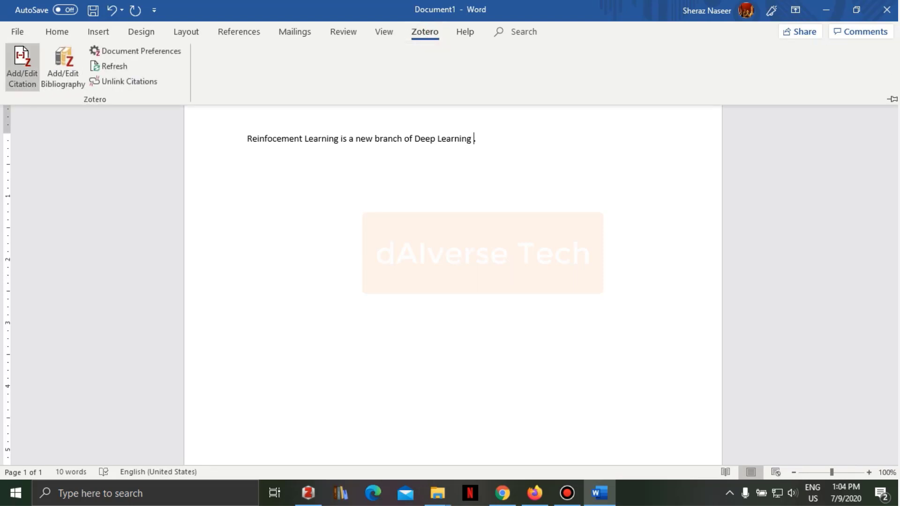
pyautogui.click(22, 66)
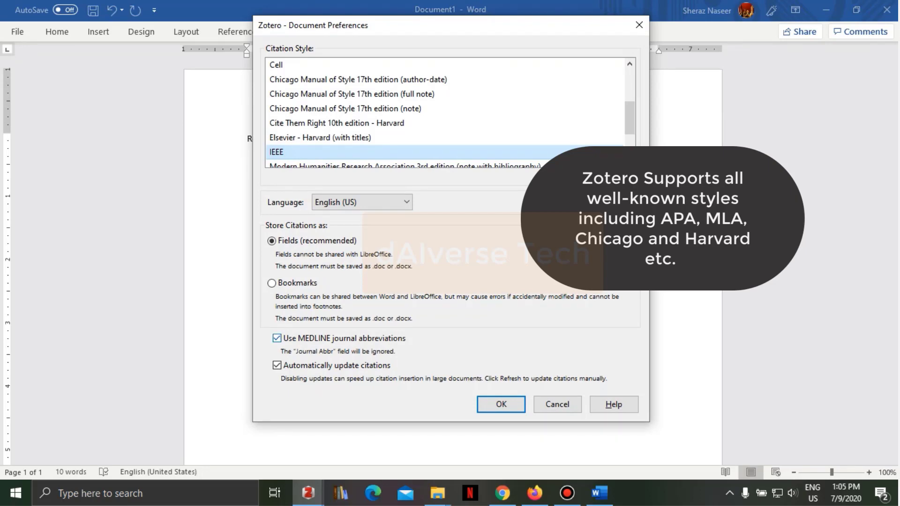
pyautogui.click(496, 404)
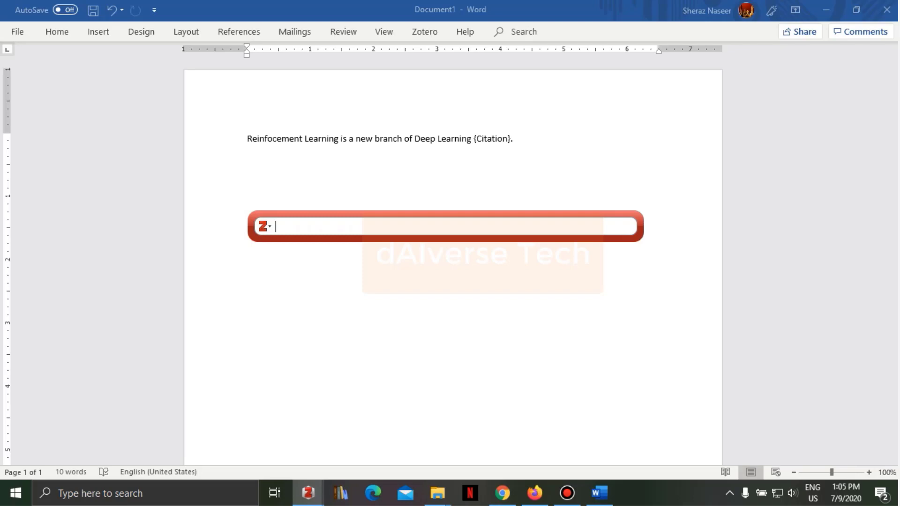
# Search the citation bar for "Reinfor" and cite "How to combine tree-search methods in reinforcement learning".
pyautogui.write('Reinf')
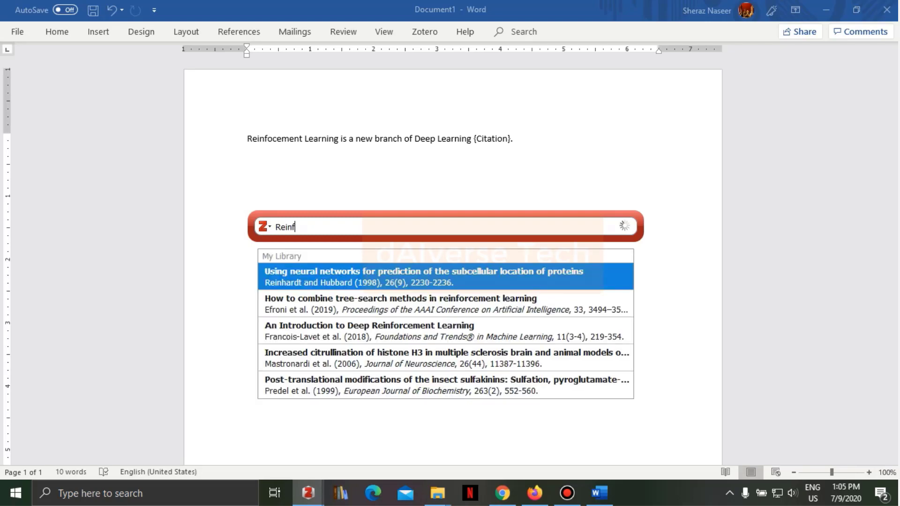
pyautogui.write('or')
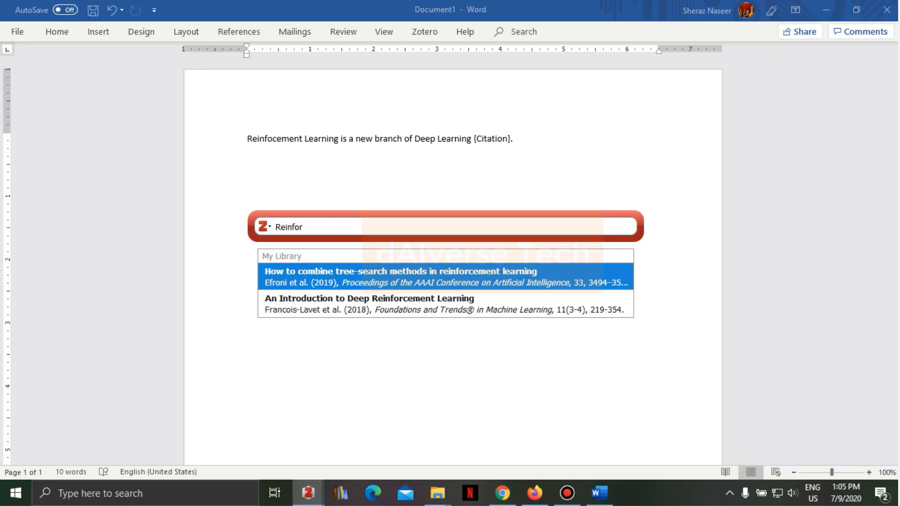
pyautogui.press('Return')
pyautogui.press('Return')
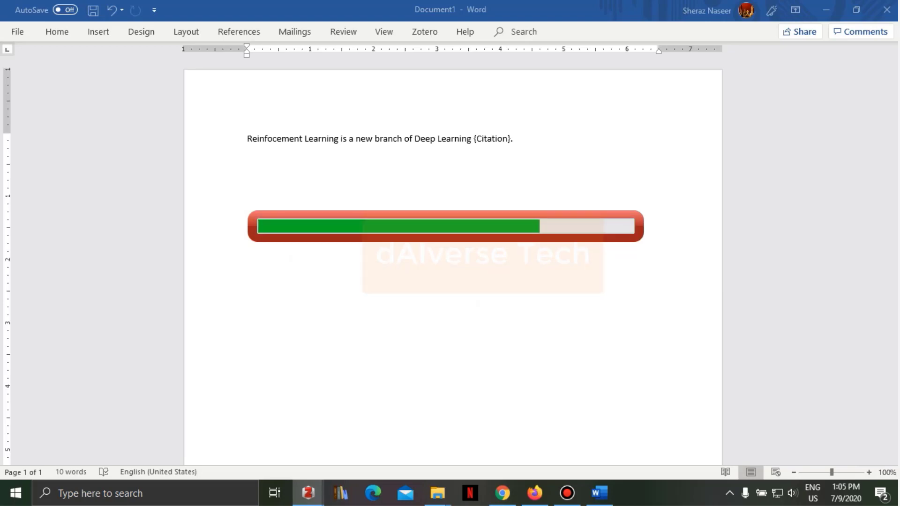
# Add the sentence "This branch is very promising ." and start a Zotero citation before its full stop in Classic View.
pyautogui.write('. This branch is very promising')
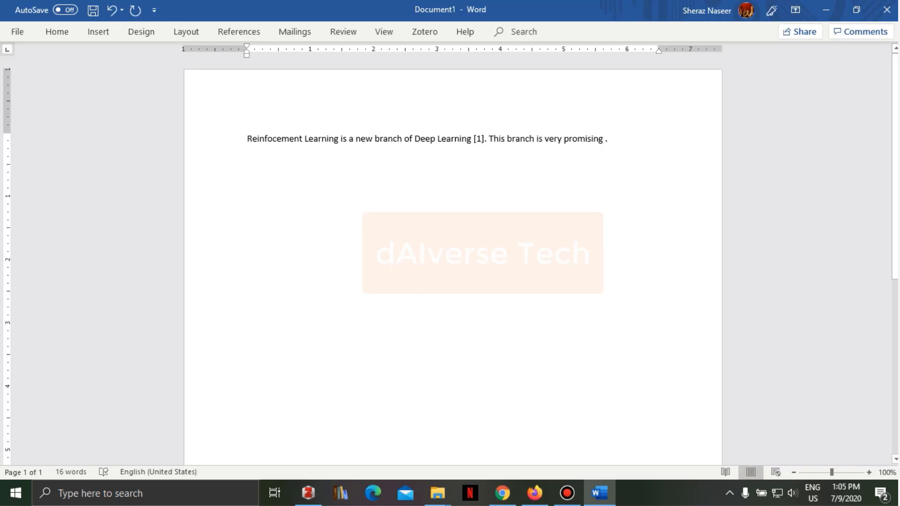
pyautogui.click(424, 31)
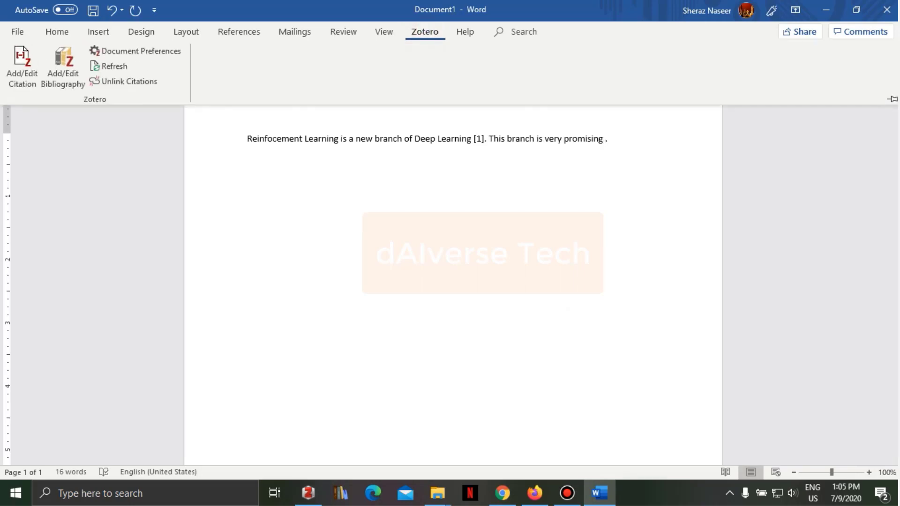
pyautogui.click(22, 64)
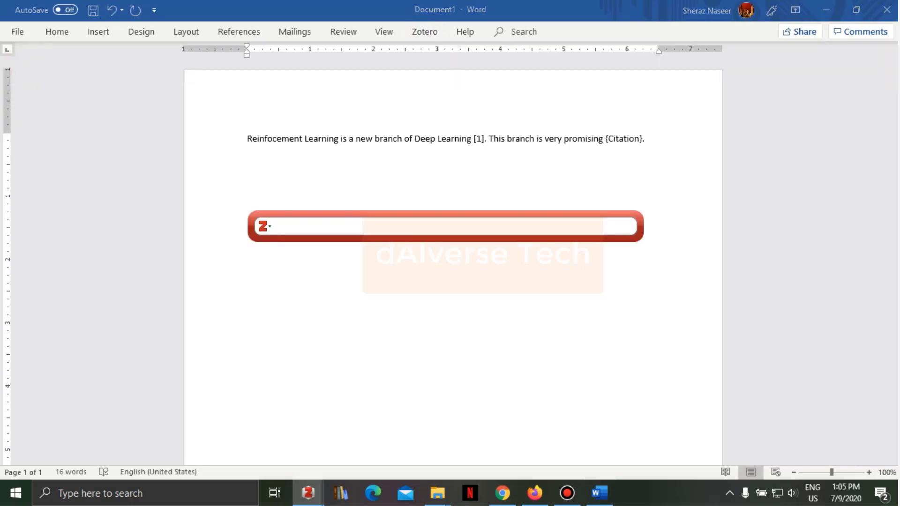
pyautogui.moveTo(285, 226)
pyautogui.mouseDown()
pyautogui.moveTo(270, 188)
pyautogui.moveTo(266, 264)
pyautogui.moveTo(286, 224)
pyautogui.mouseUp()
pyautogui.click(264, 227)
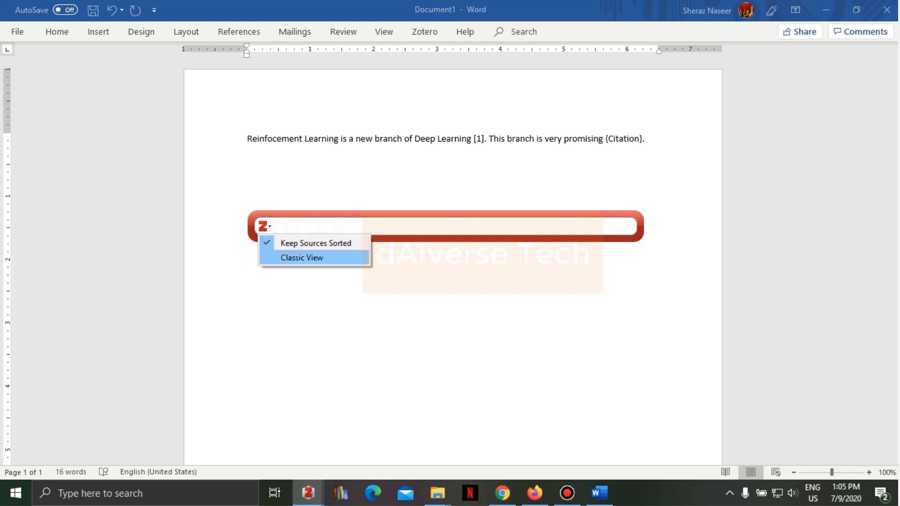
pyautogui.click(302, 258)
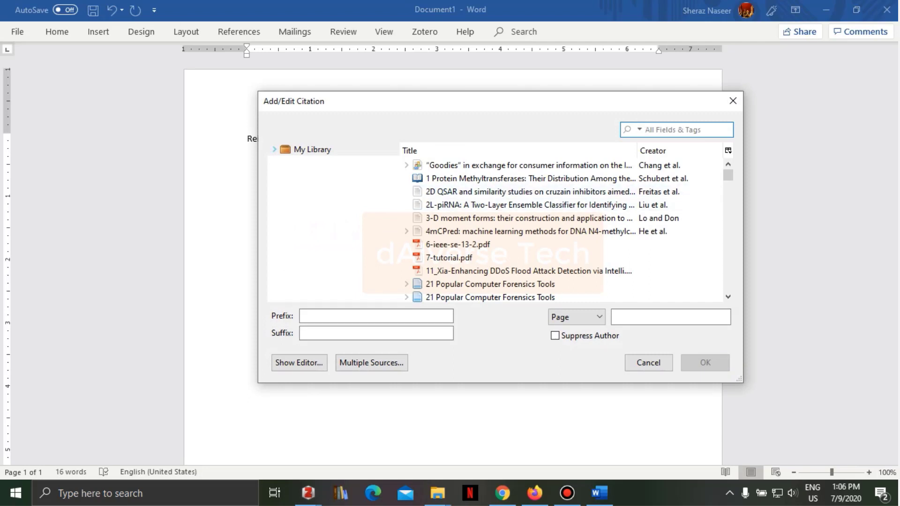
# Cite "An Introduction to Deep Reinforcement Learning" from the Reinforcement Learning collection in My Library.
pyautogui.click(275, 150)
pyautogui.click(274, 149)
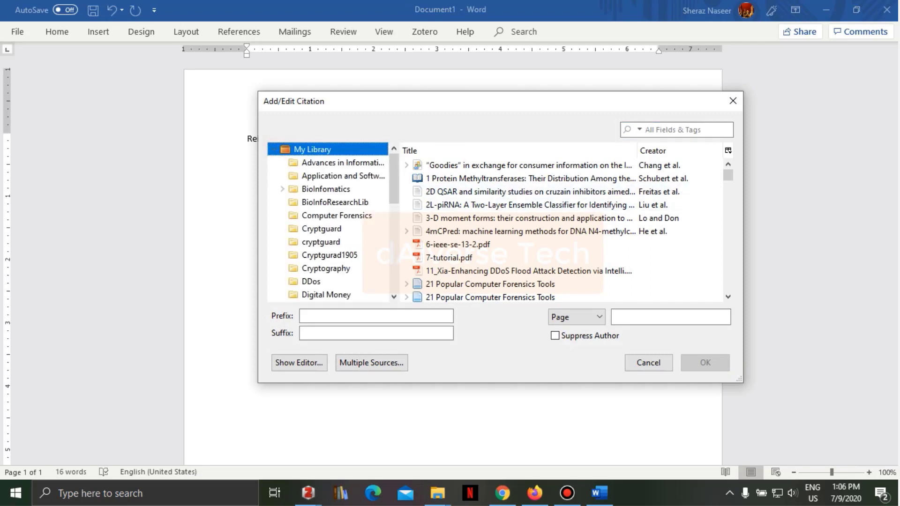
pyautogui.moveTo(395, 189); pyautogui.dragTo(395, 262)
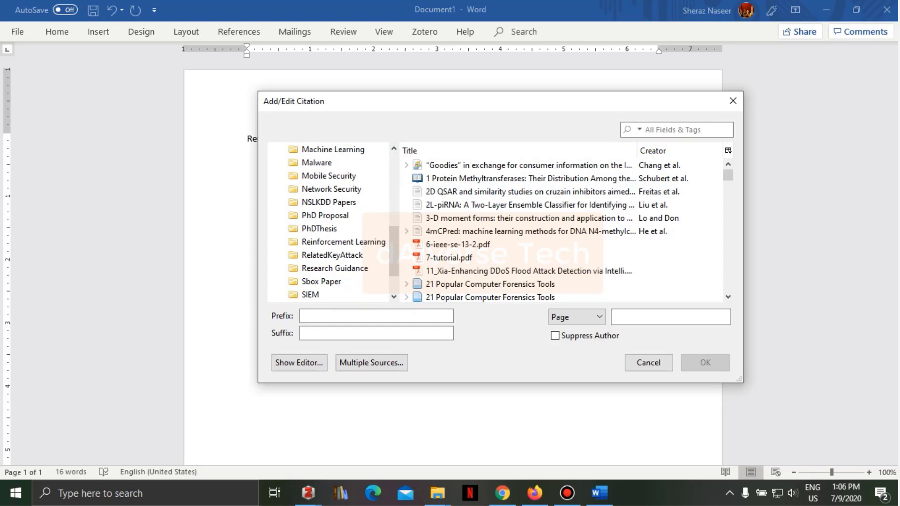
pyautogui.click(333, 255)
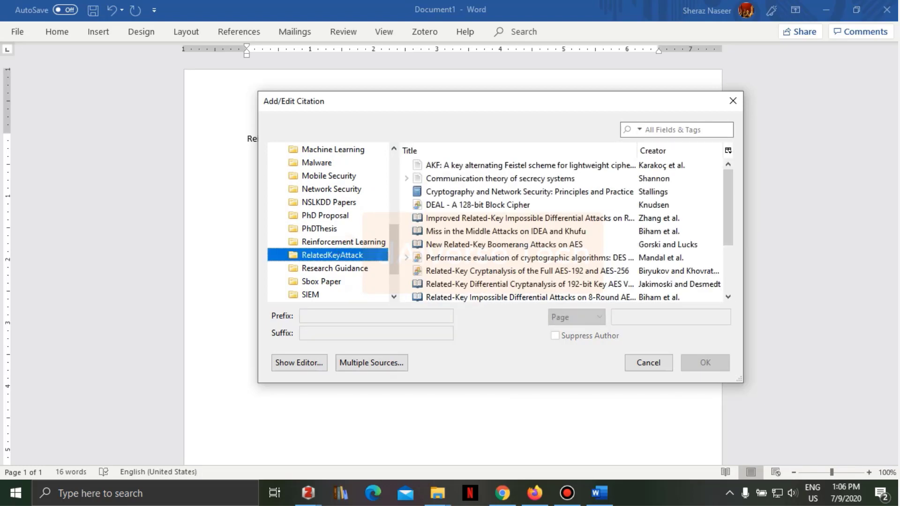
pyautogui.click(343, 242)
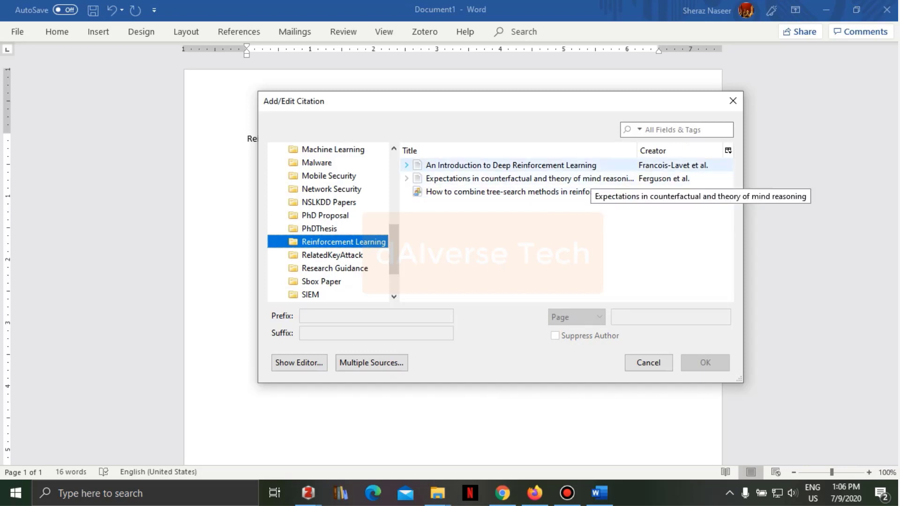
pyautogui.click(511, 165)
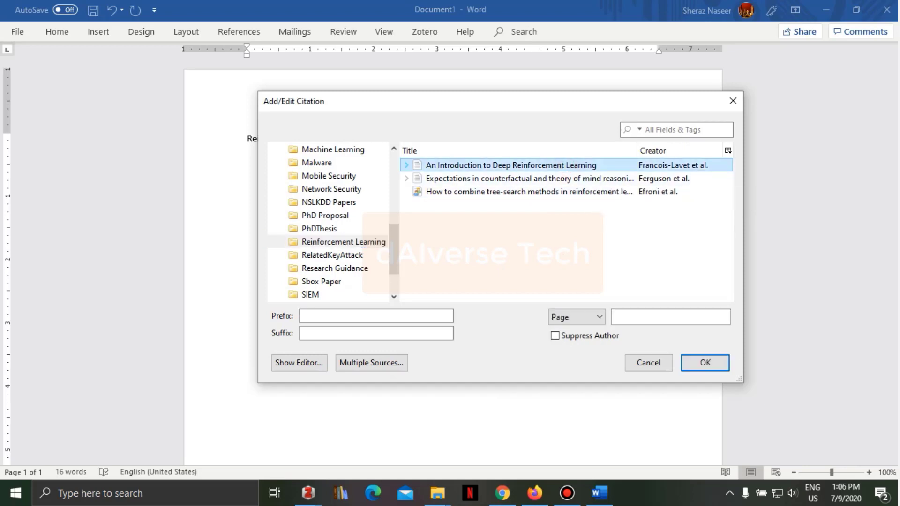
pyautogui.click(708, 362)
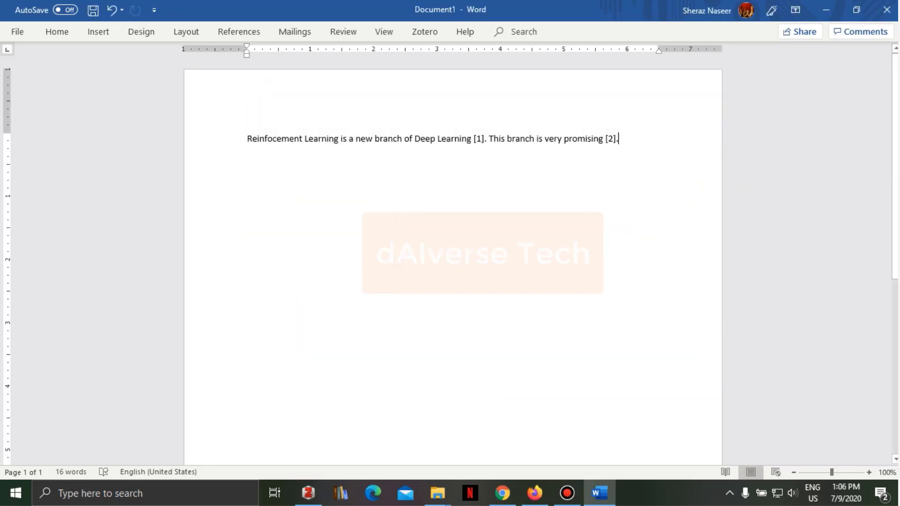
# Write the heading "References :" a few lines below the paragraph and insert the Zotero bibliography under it.
pyautogui.press('Return')
pyautogui.press('Return')
pyautogui.press('Return')
pyautogui.write('References :')
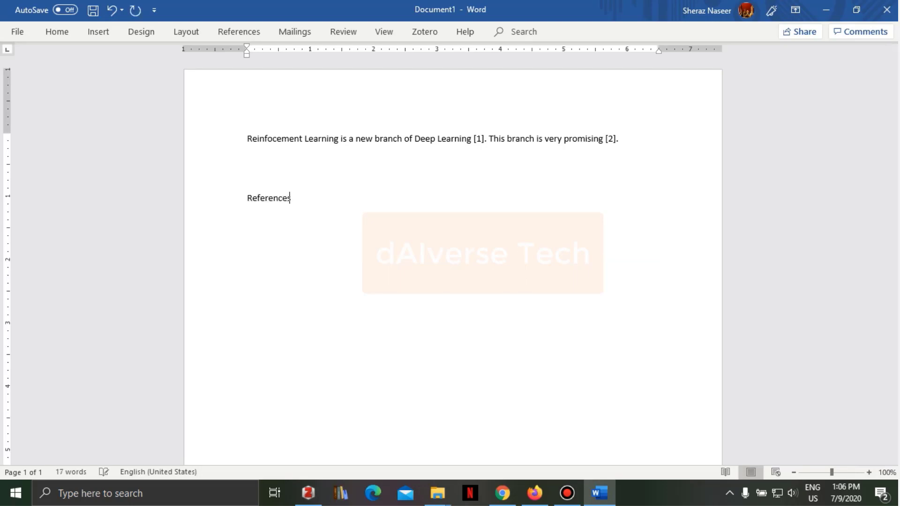
pyautogui.press('Return')
pyautogui.press('Return')
pyautogui.press('BackSpace')
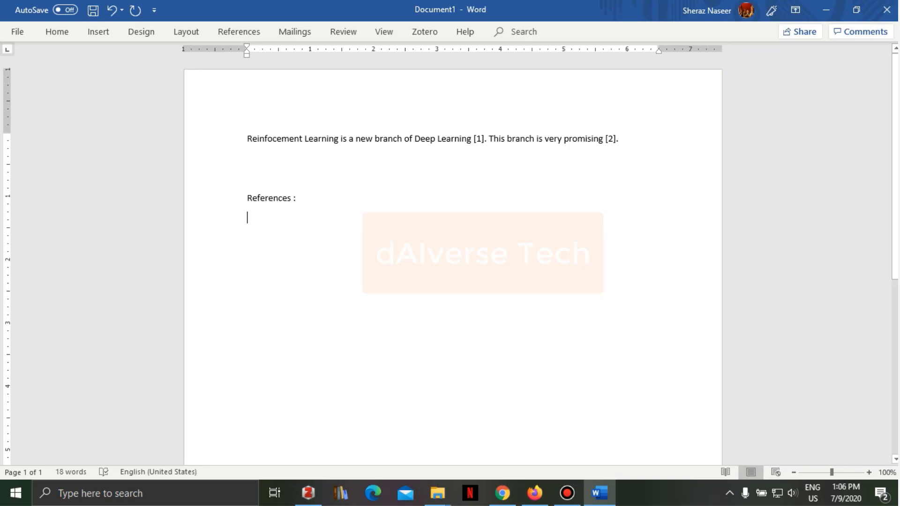
pyautogui.click(425, 32)
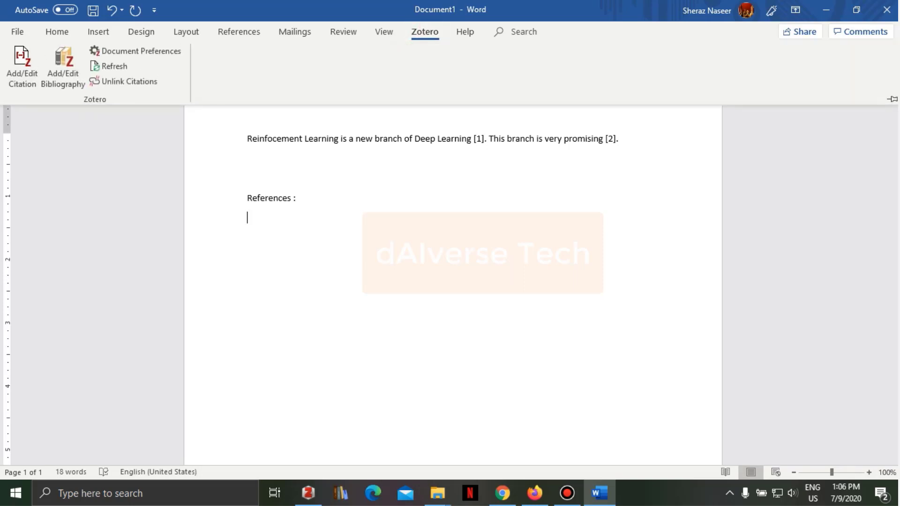
pyautogui.click(73, 70)
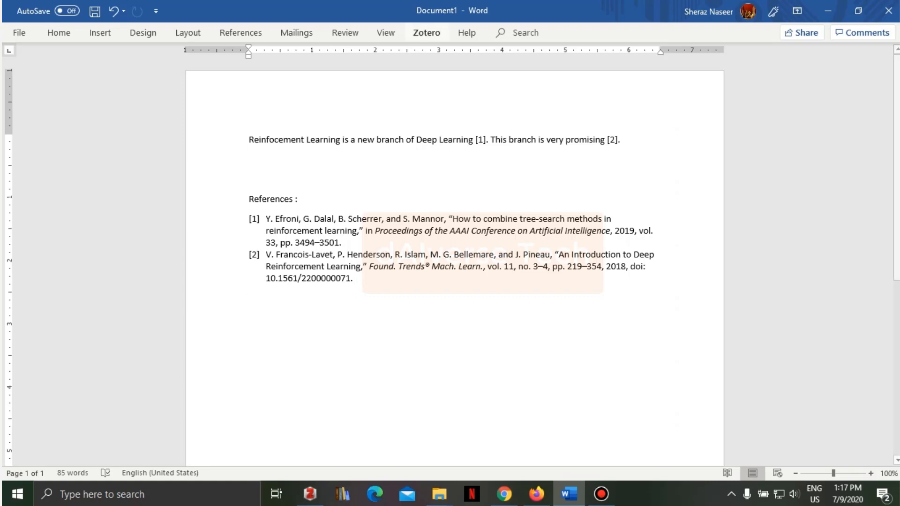
# Examine the active and inactive add-ins in the Word options, looking for the Zotero.dotm template.
pyautogui.click(426, 33)
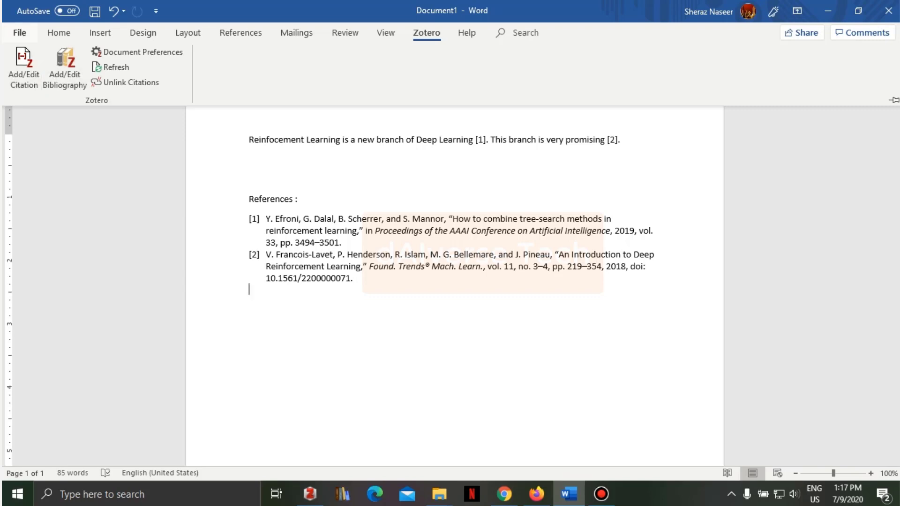
pyautogui.click(19, 32)
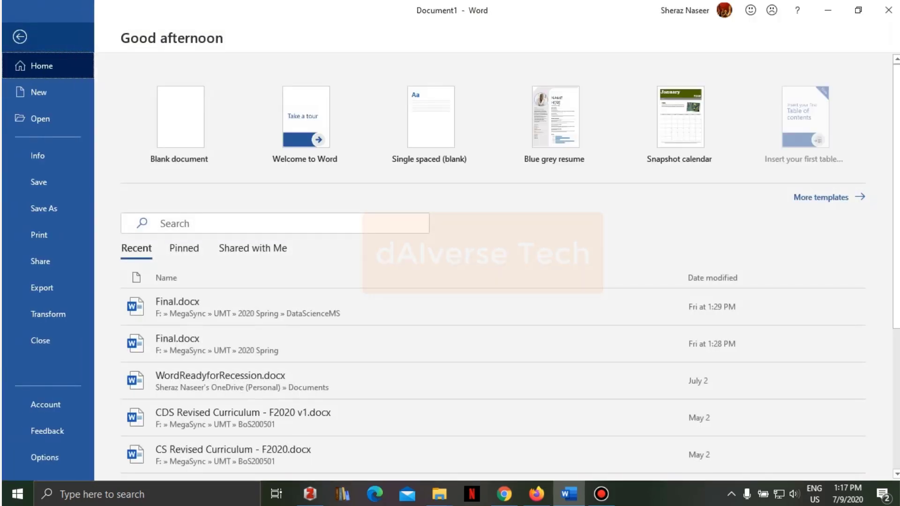
pyautogui.click(44, 457)
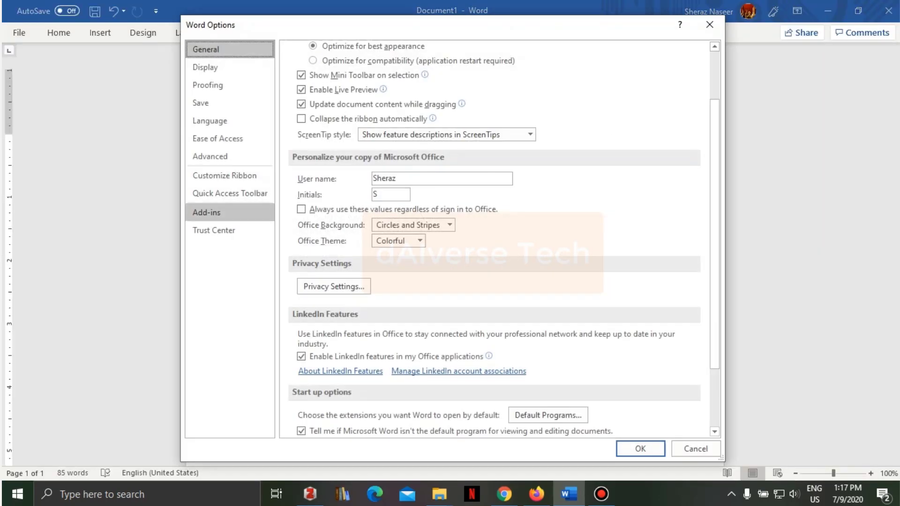
pyautogui.click(229, 212)
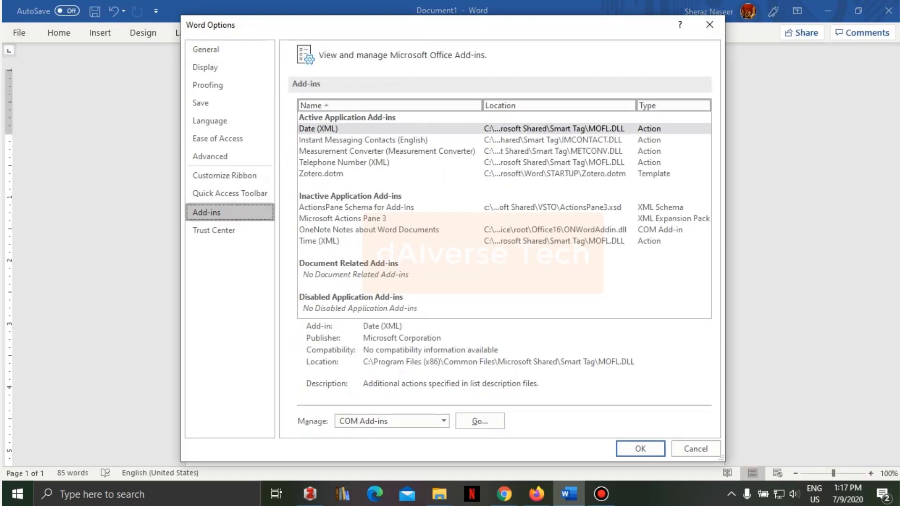
pyautogui.click(321, 173)
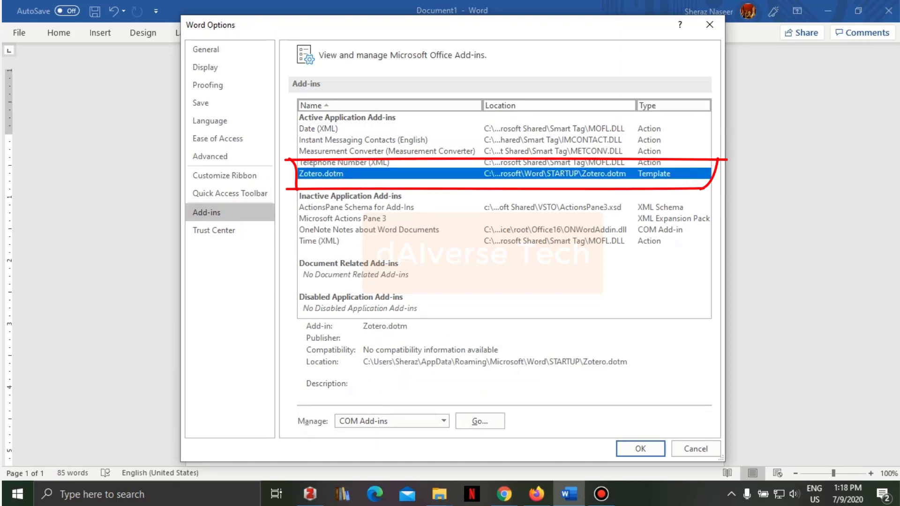
pyautogui.click(318, 241)
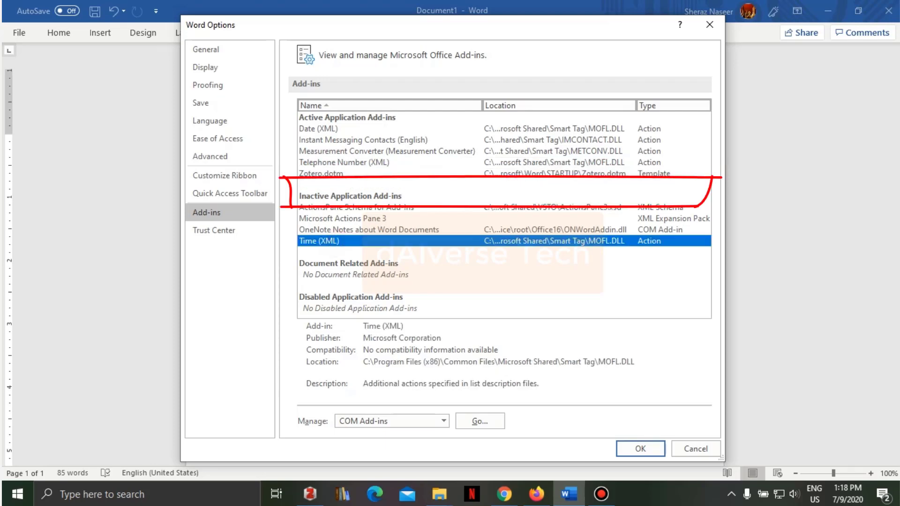
pyautogui.click(321, 174)
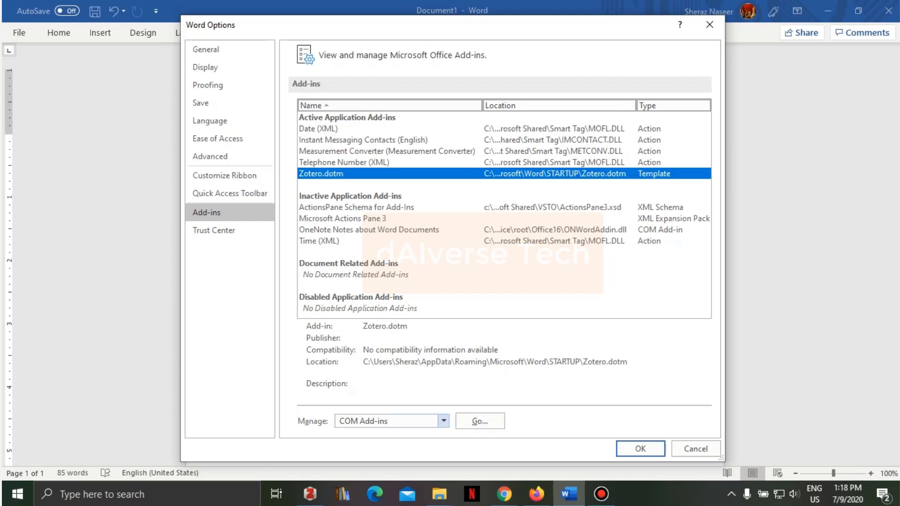
# Choose Templates as the add-in type to manage and open the Templates and Add-ins dialog.
pyautogui.moveTo(322, 398)
pyautogui.mouseDown()
pyautogui.moveTo(321, 436)
pyautogui.moveTo(450, 399)
pyautogui.mouseUp()
pyautogui.click(442, 421)
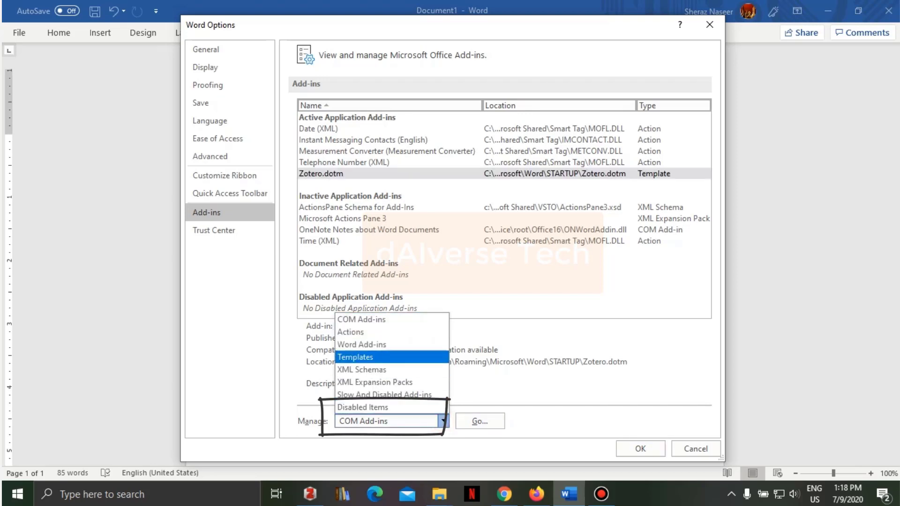
pyautogui.click(355, 357)
pyautogui.moveTo(480, 400)
pyautogui.mouseDown()
pyautogui.moveTo(473, 441)
pyautogui.moveTo(466, 403)
pyautogui.mouseUp()
pyautogui.click(494, 423)
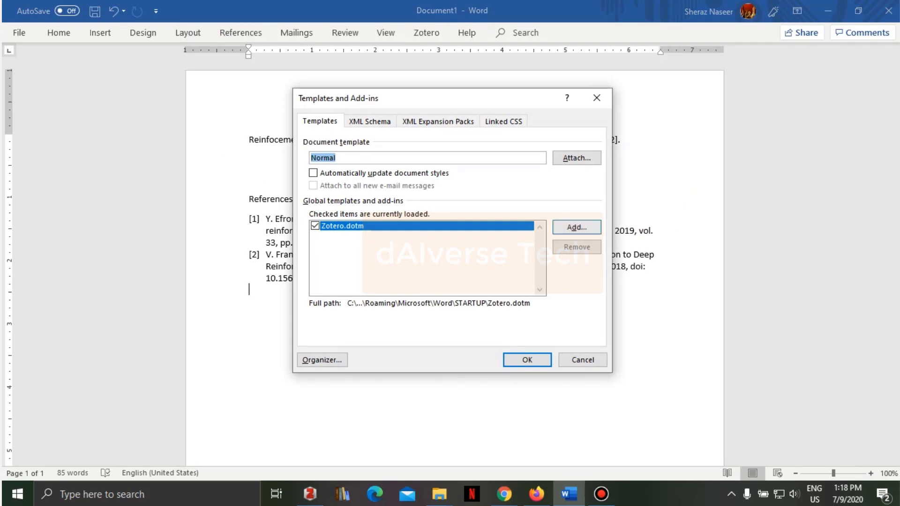
# Add Zotero.dotm from the Word integration extension's install folder under C:, Program Files (x86), Zotero, extensions, and uncheck the added template.
pyautogui.click(577, 227)
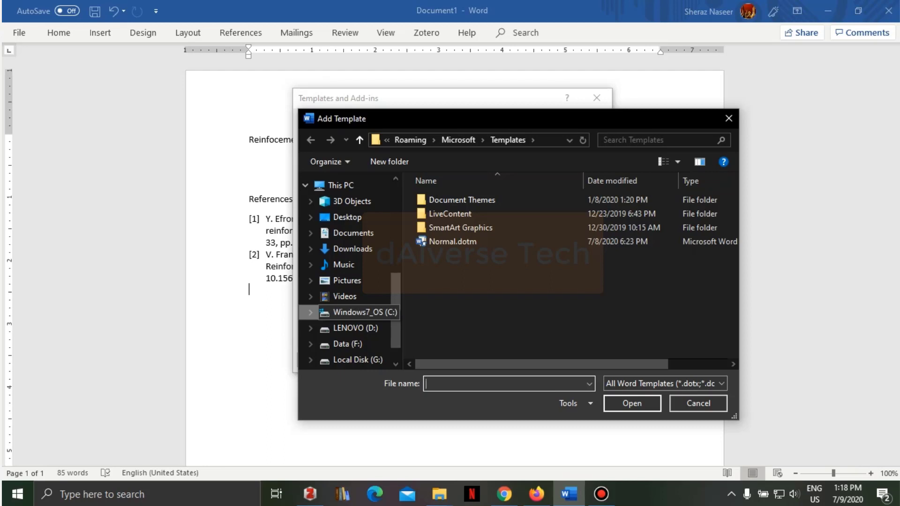
pyautogui.click(358, 312)
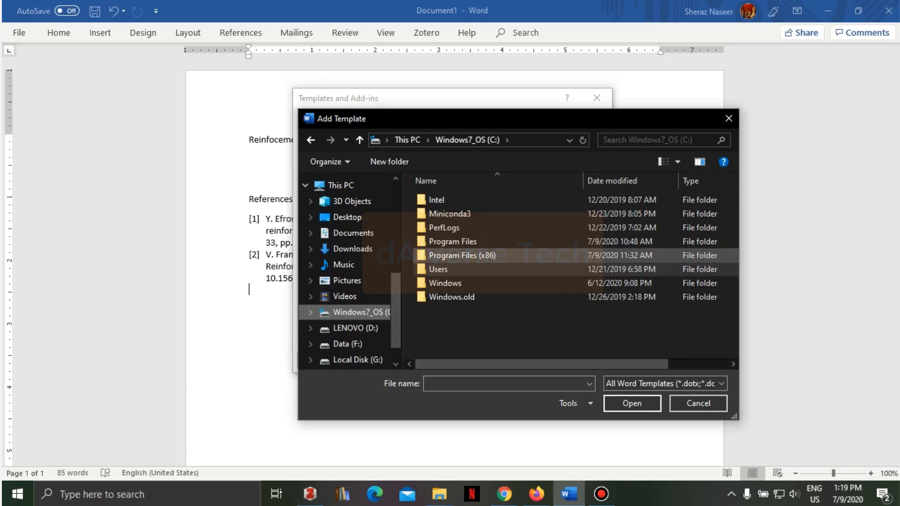
pyautogui.doubleClick(462, 255)
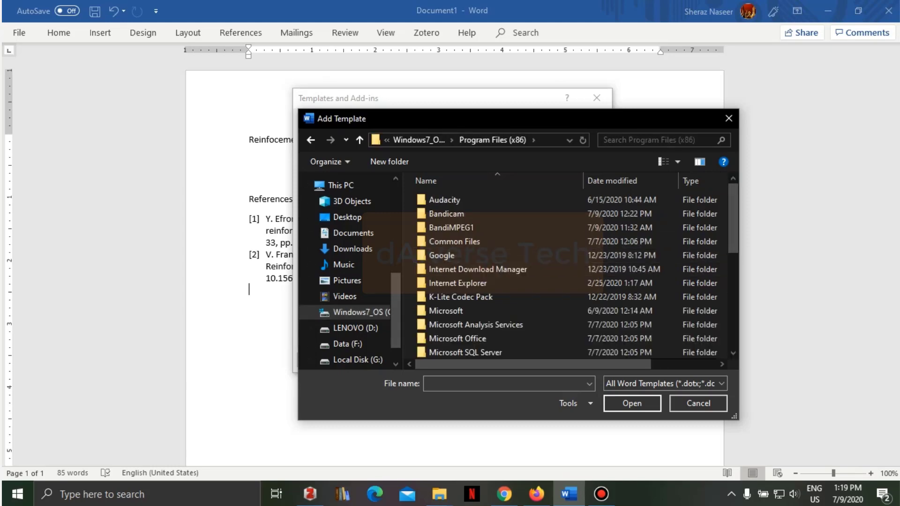
pyautogui.scroll(-8, 469, 351)
pyautogui.doubleClick(440, 351)
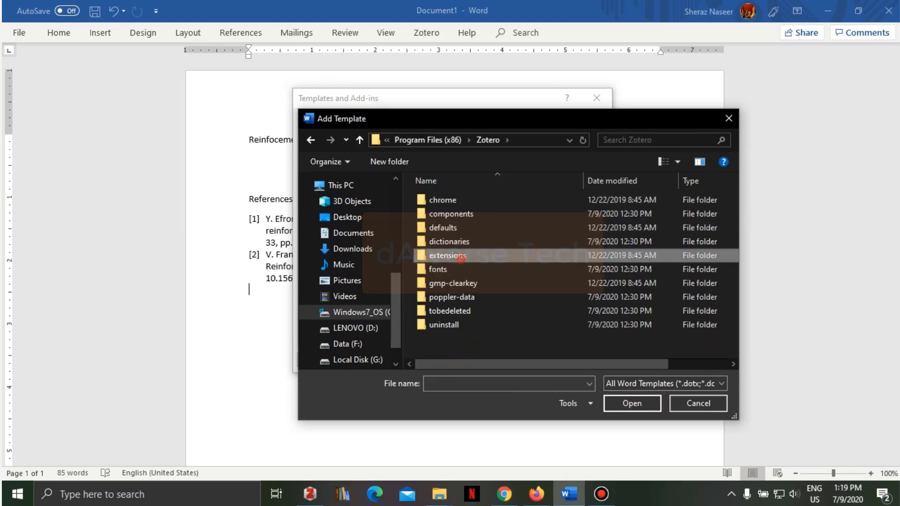
pyautogui.doubleClick(448, 255)
pyautogui.doubleClick(469, 214)
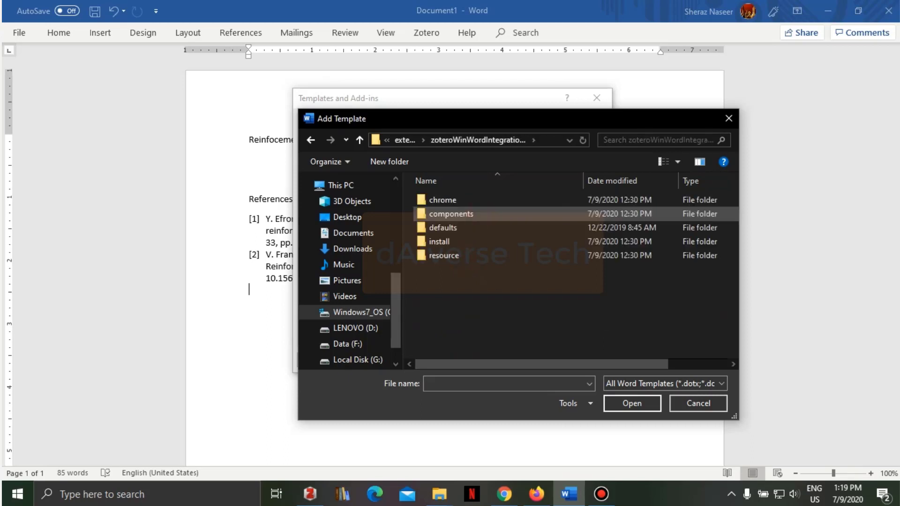
pyautogui.doubleClick(440, 241)
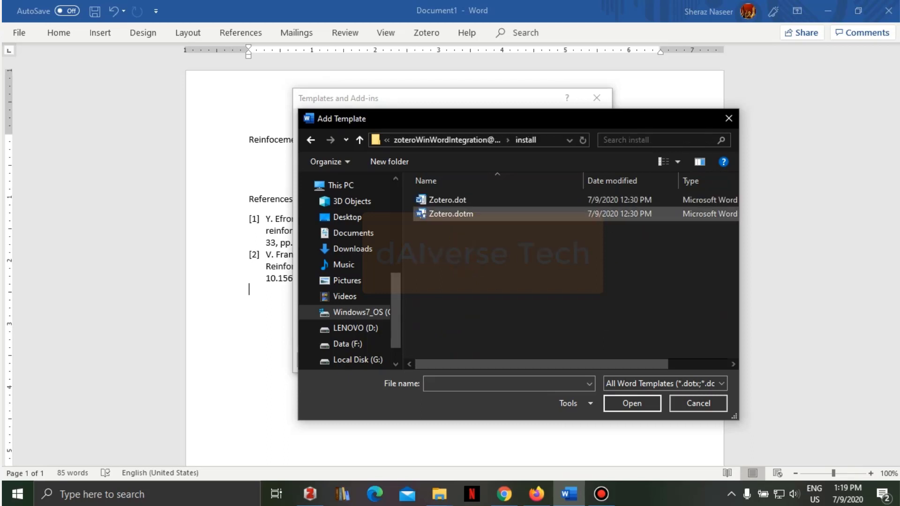
pyautogui.click(450, 214)
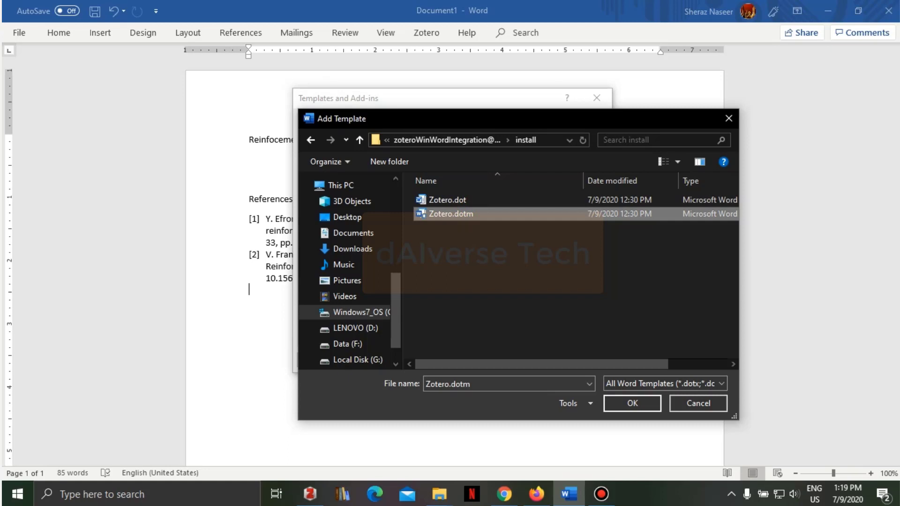
pyautogui.press('Return')
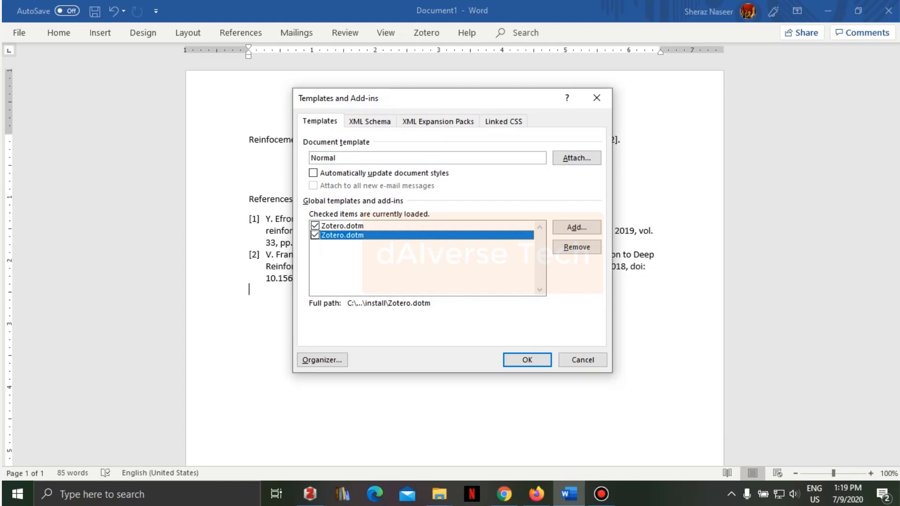
pyautogui.press('space')
# Switch to Zotero and close it, and cancel the Templates and Add-ins dialog back in Word.
pyautogui.click(310, 494)
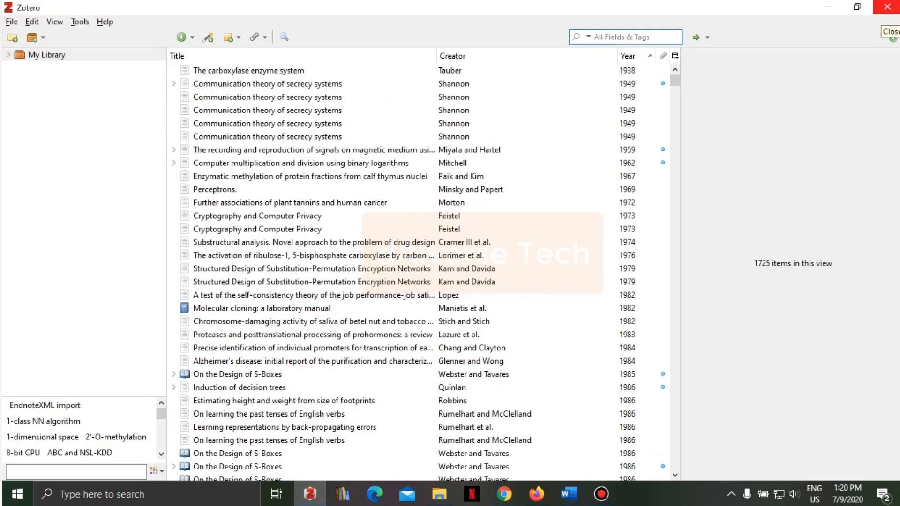
pyautogui.click(886, 12)
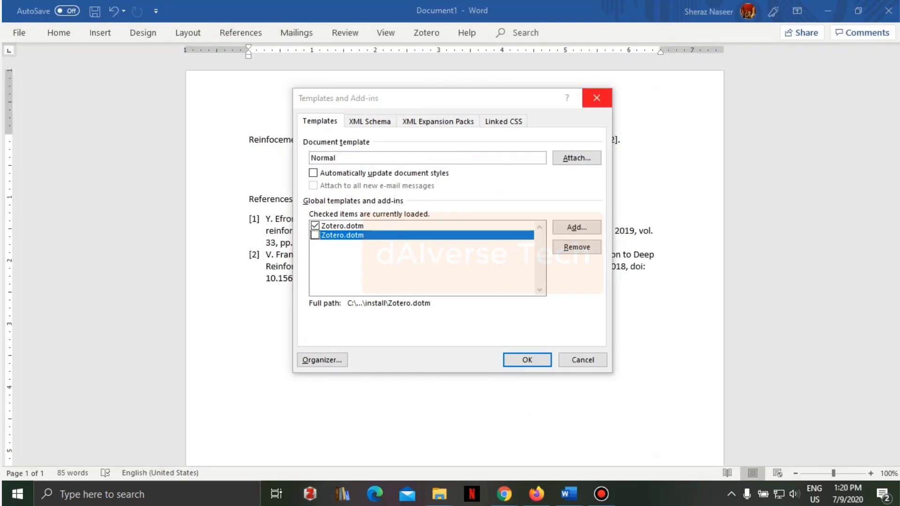
pyautogui.click(581, 359)
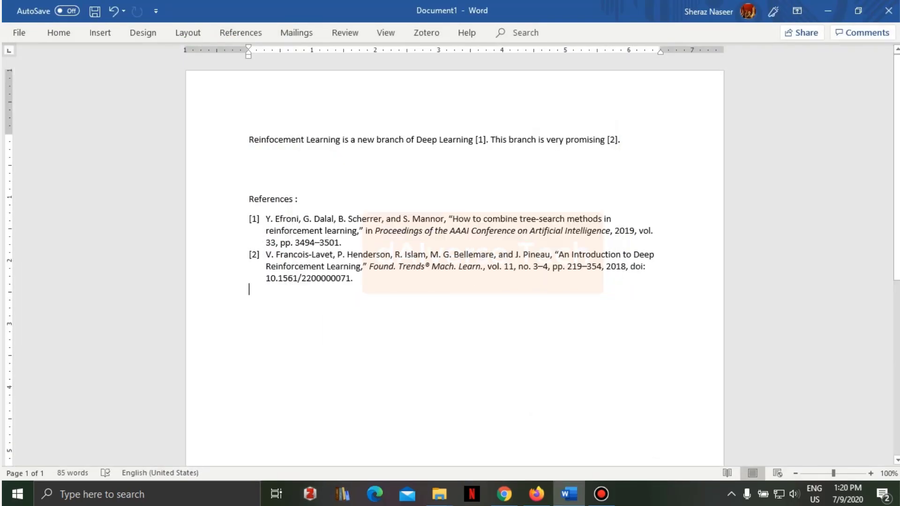
# Add "I want to add a new reference ." after the second citation and try to insert a Zotero citation before its full stop.
pyautogui.hotkey('ctrl', 'z')
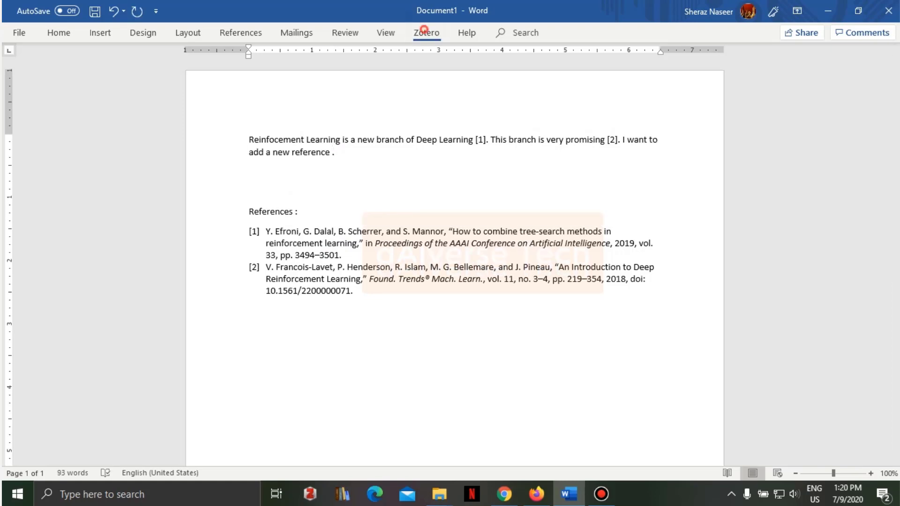
pyautogui.click(427, 32)
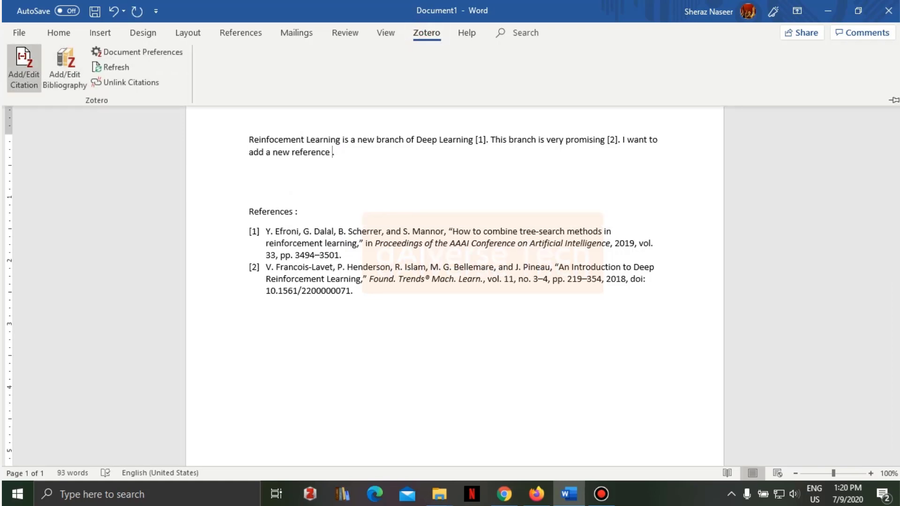
pyautogui.click(23, 65)
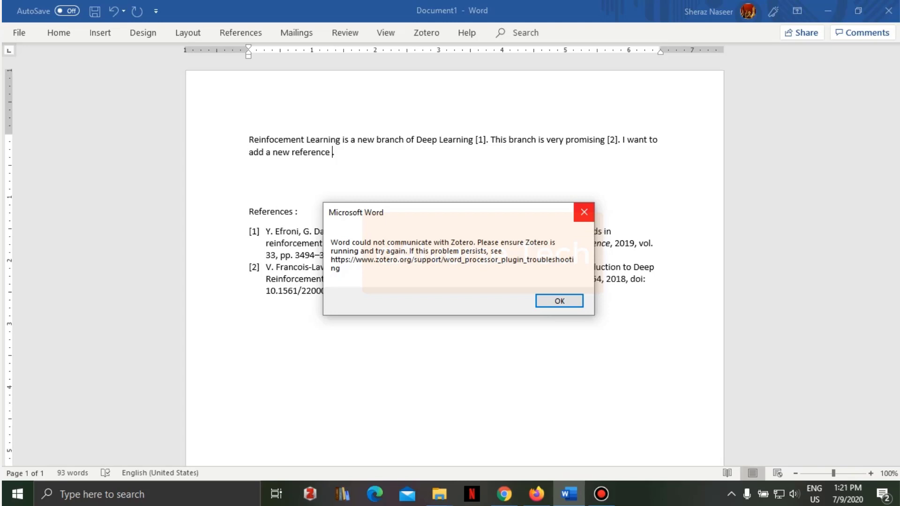
pyautogui.click(584, 212)
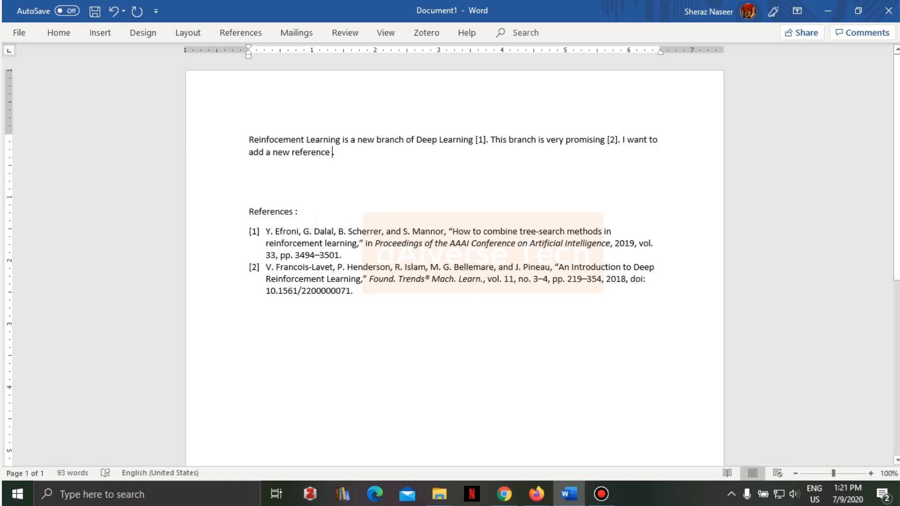